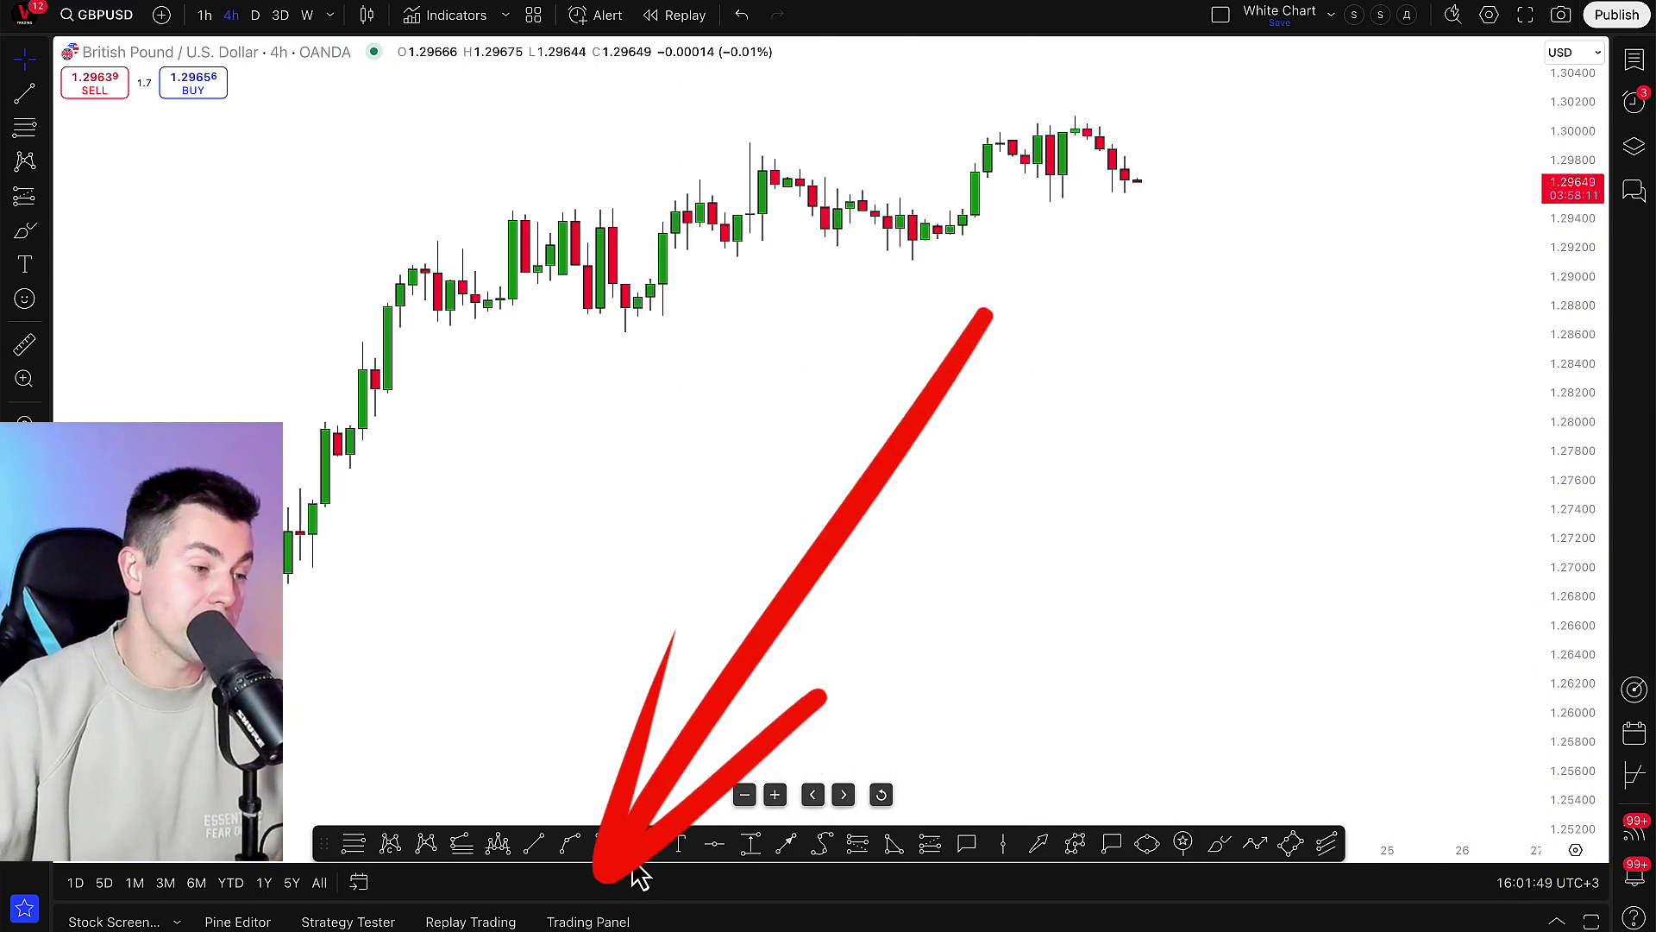
# - Connect the maximised Trading Panel to Paper Trading, showing the 100,000.00 USD account
pyautogui.click(580, 923)
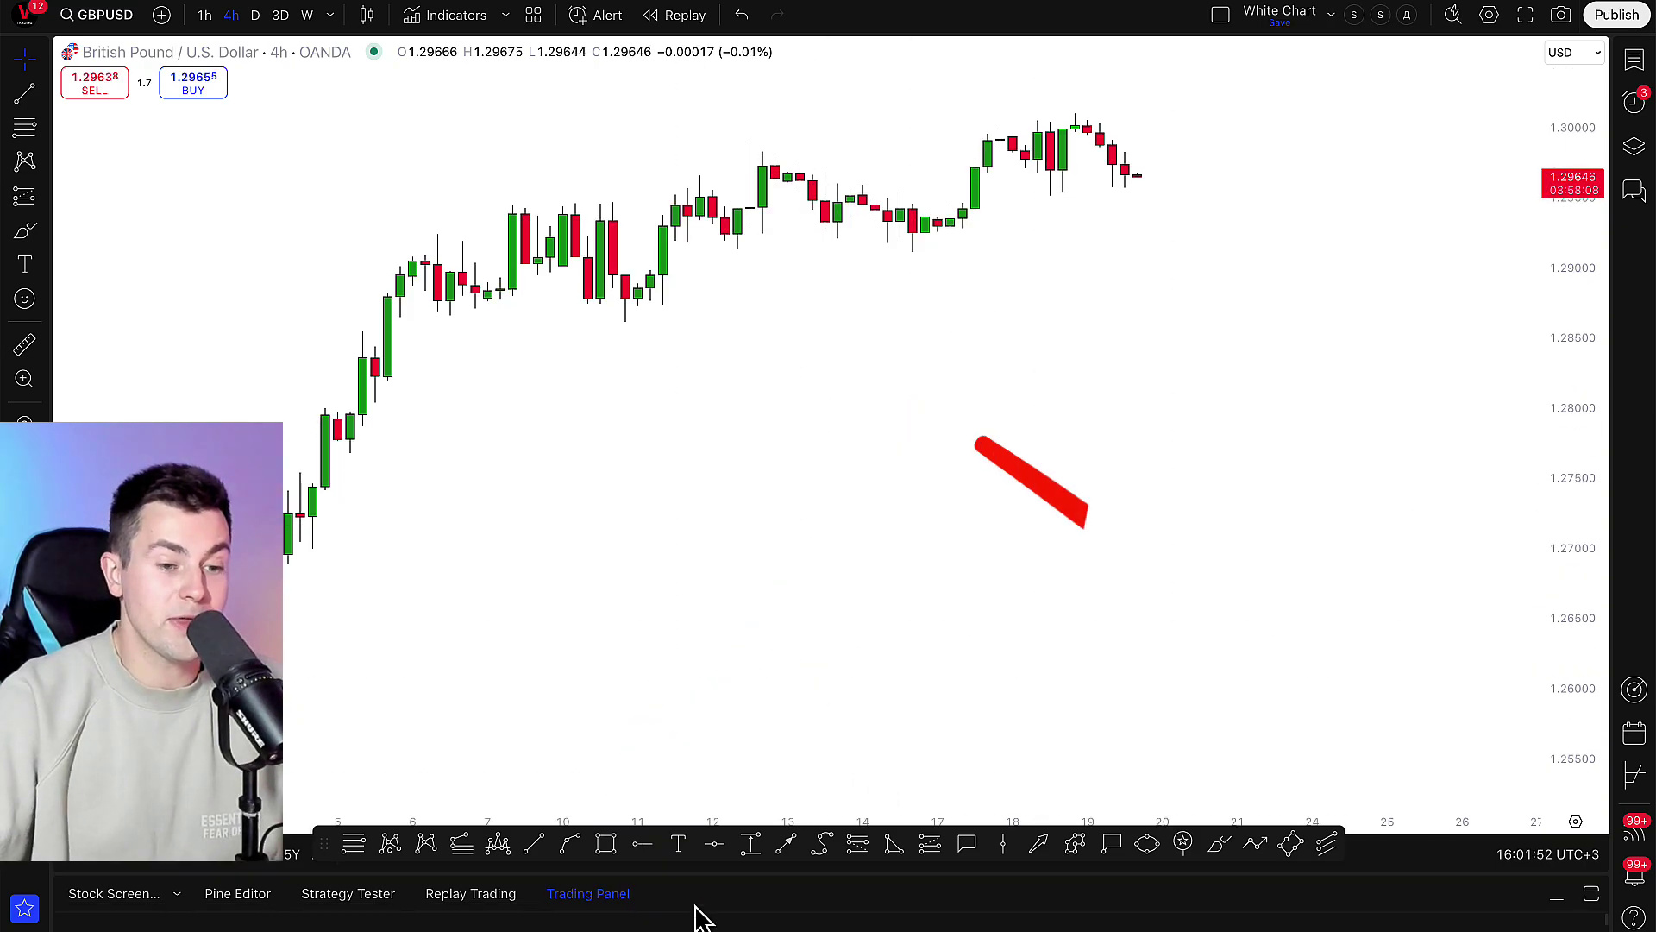
pyautogui.click(1591, 895)
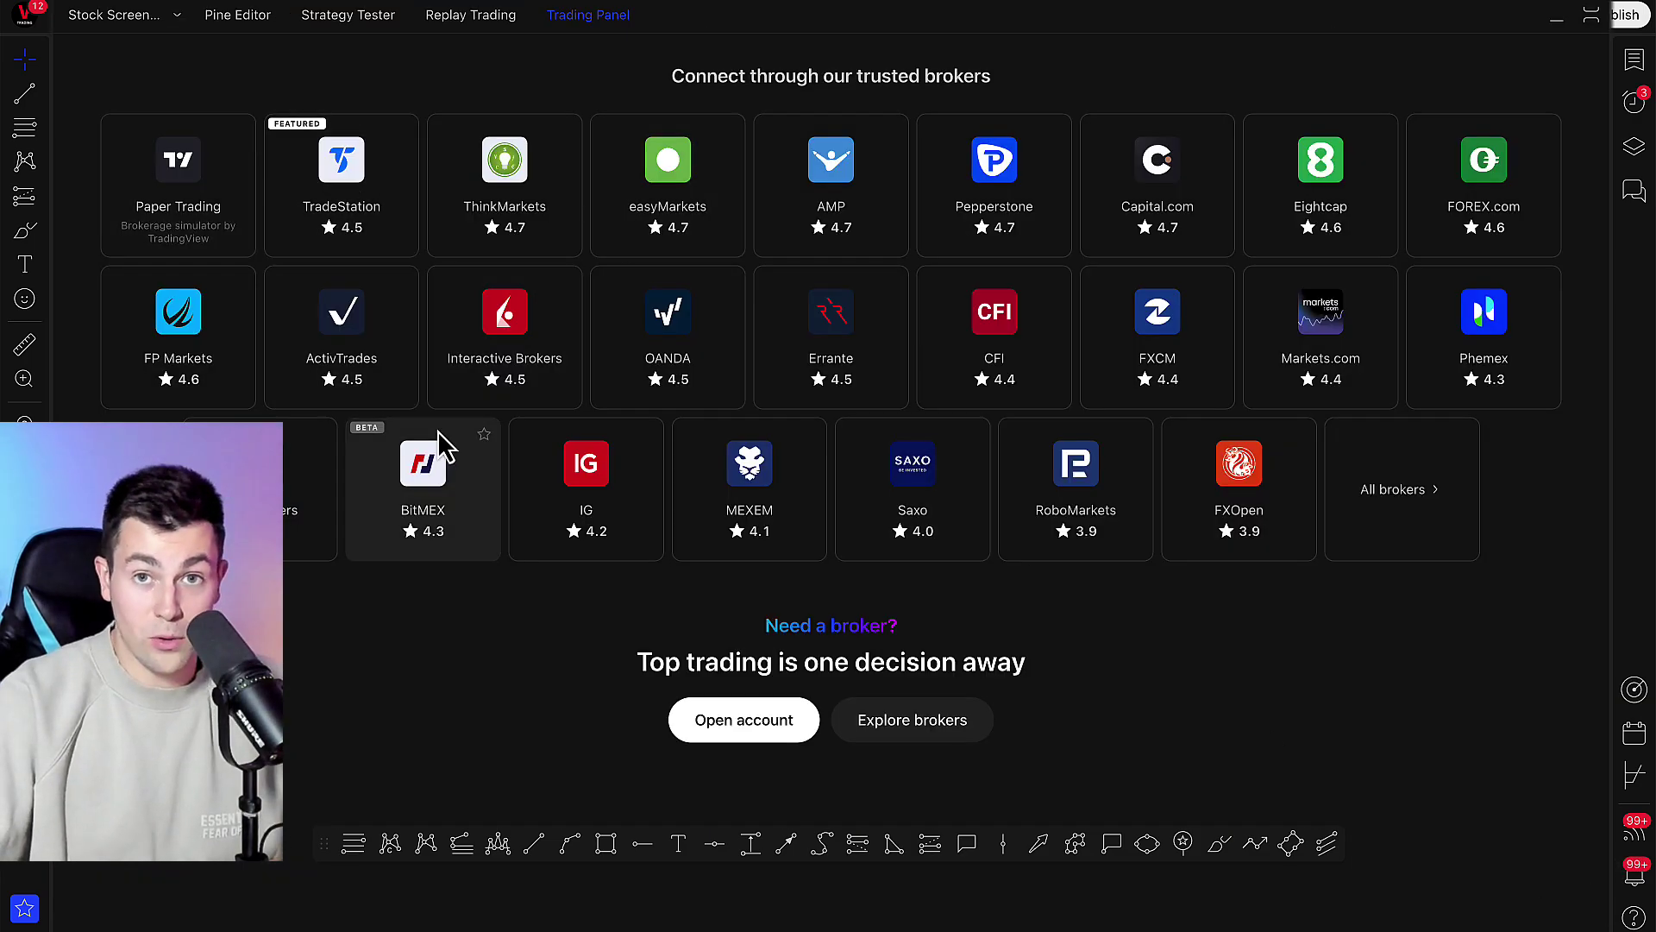
pyautogui.click(184, 180)
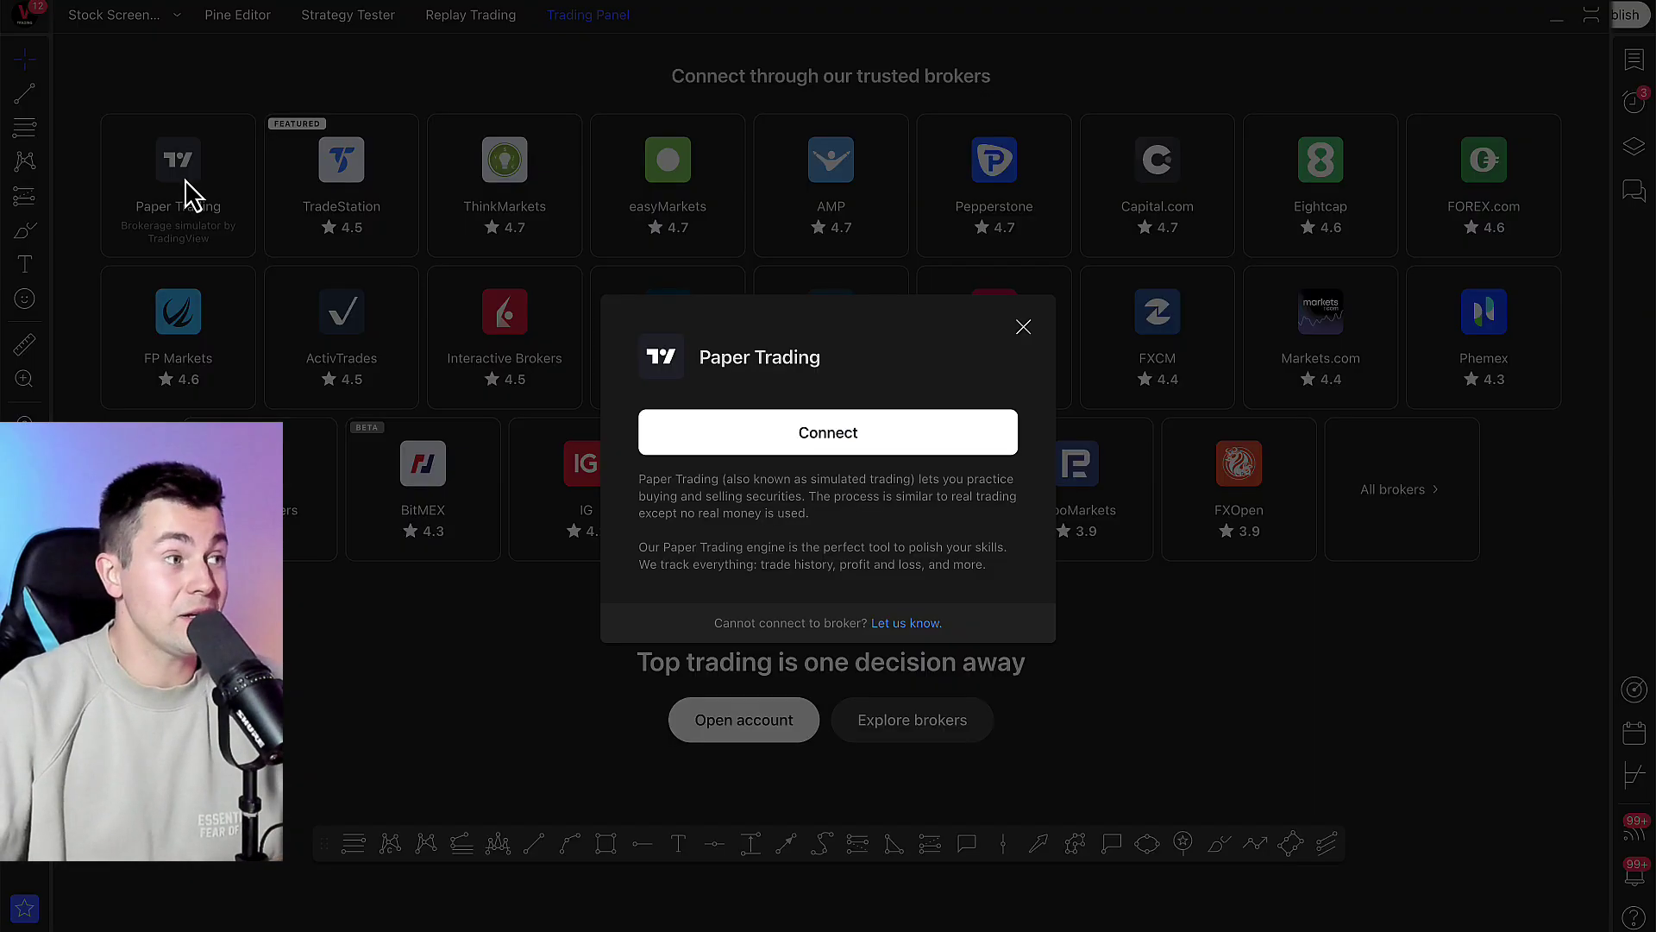
pyautogui.click(856, 435)
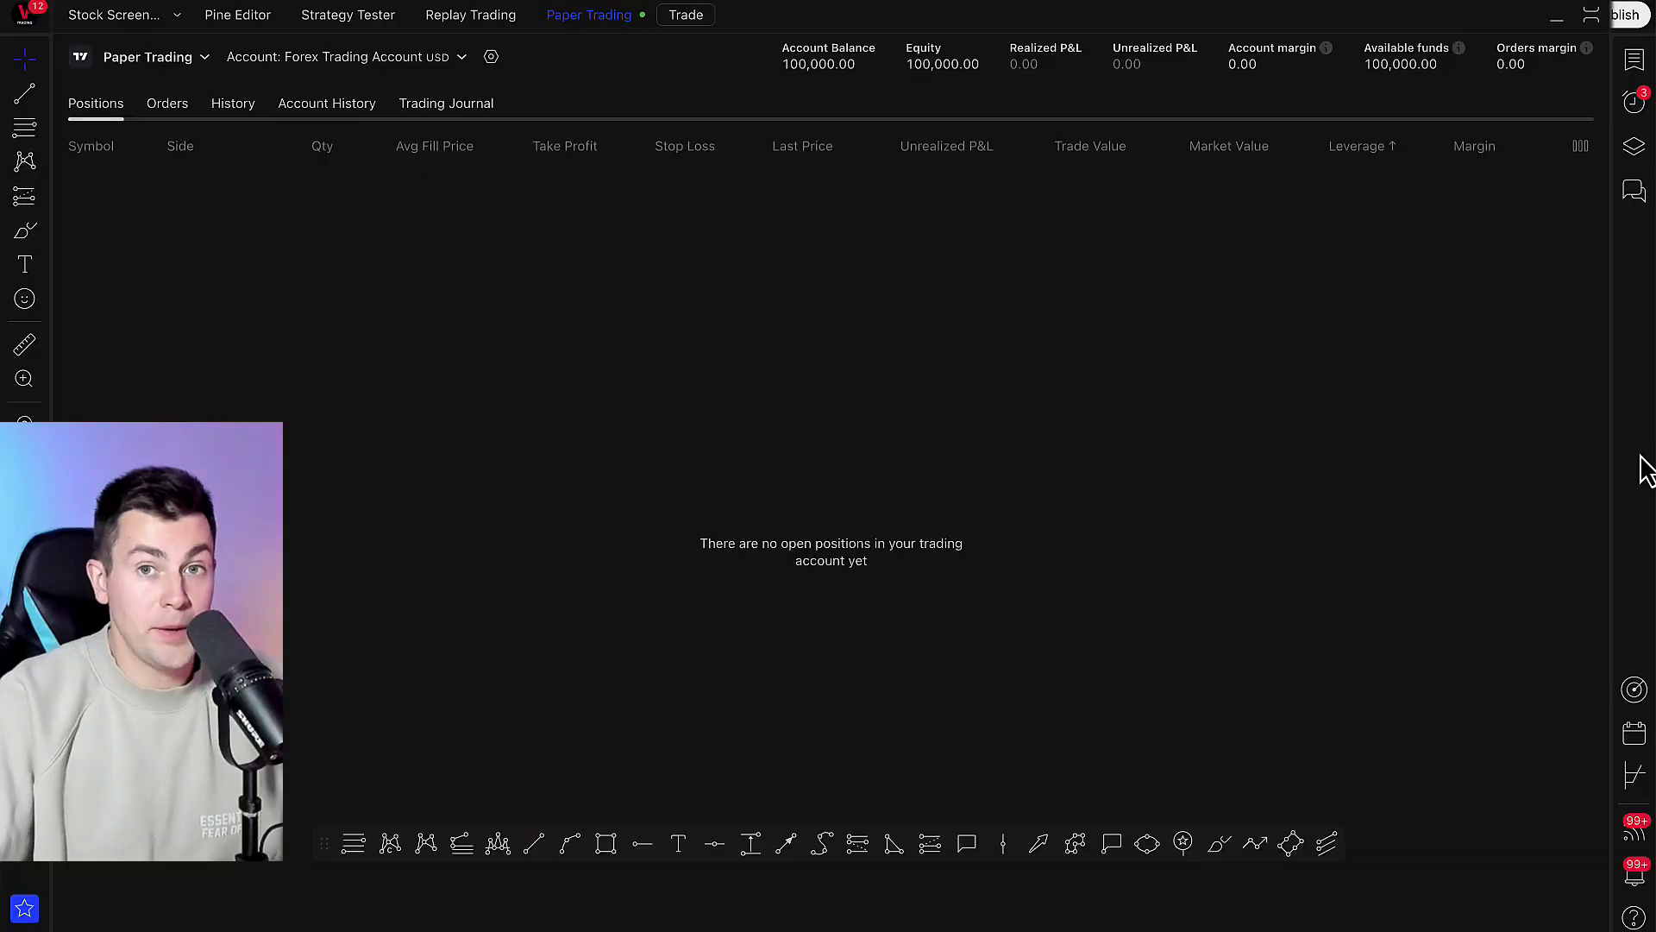
# - Create paper account 'forex' with 100000.00 balance, 100:1 forex leverage and commission included
pyautogui.click(283, 61)
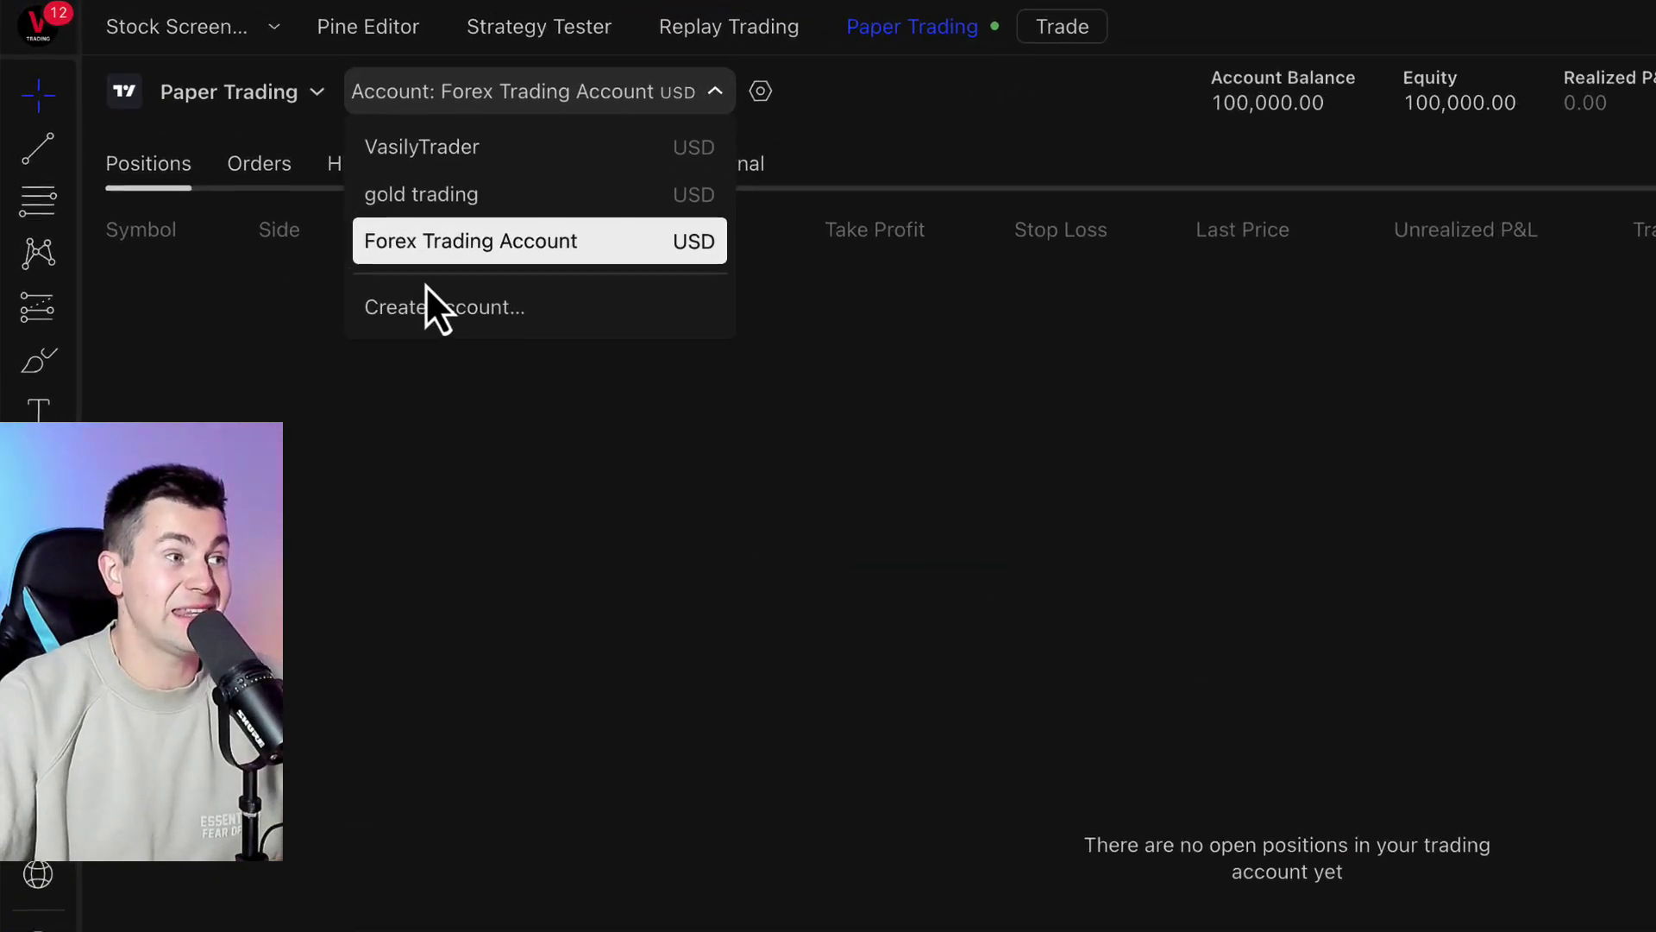
pyautogui.click(477, 313)
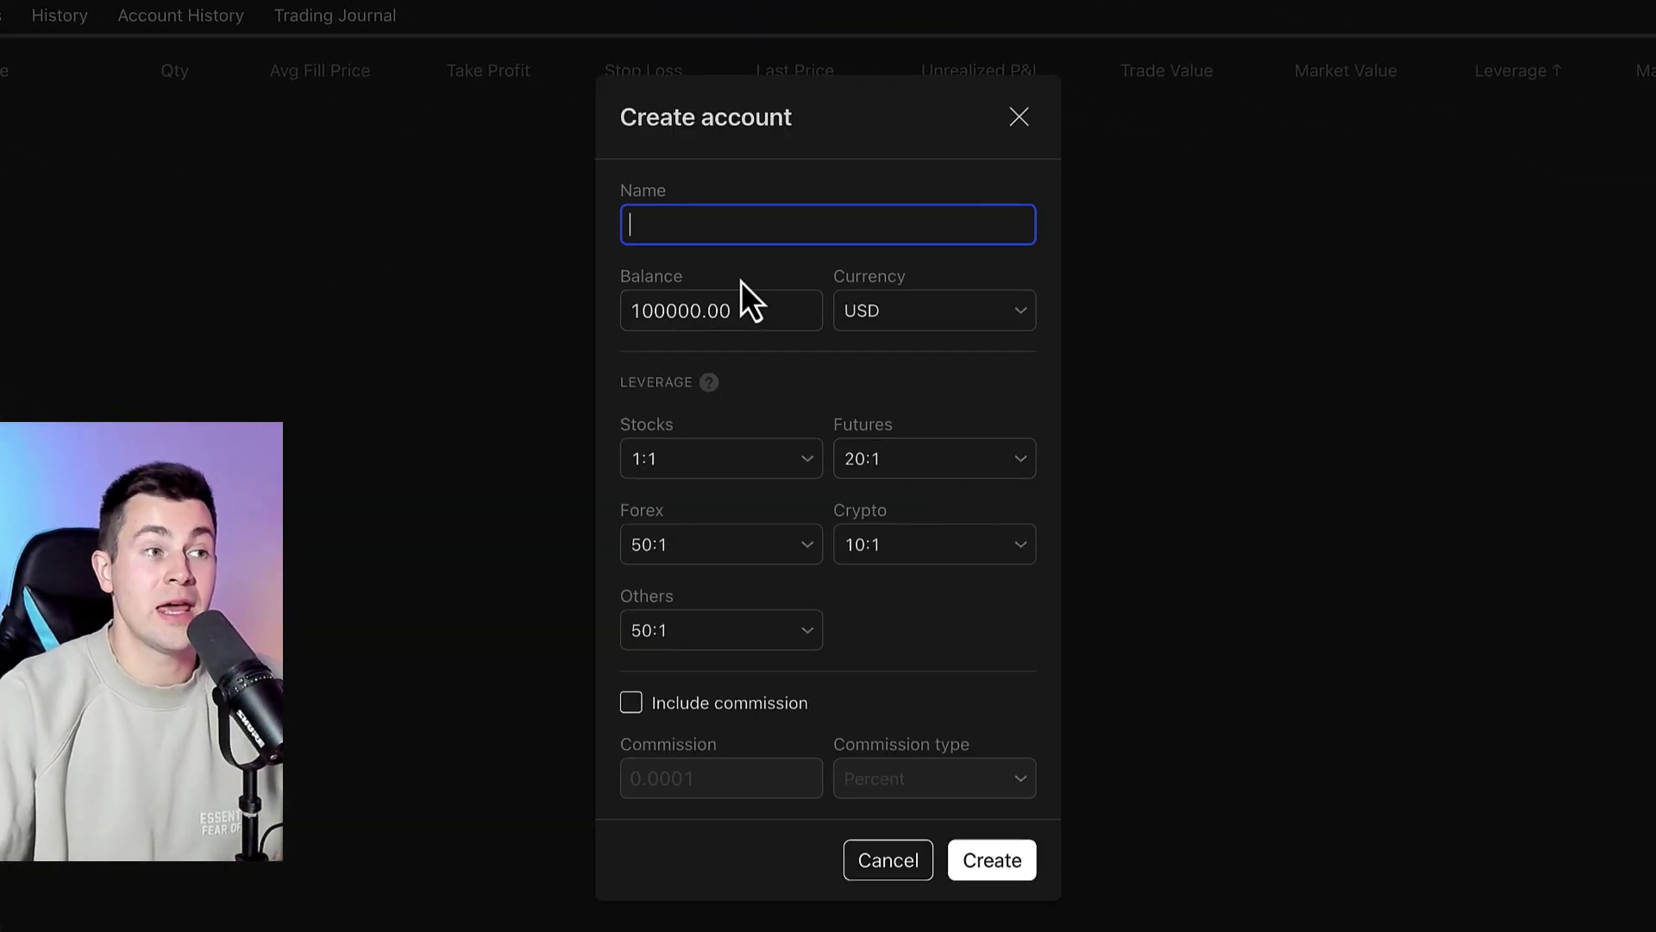
pyautogui.write('forex')
pyautogui.click(758, 310)
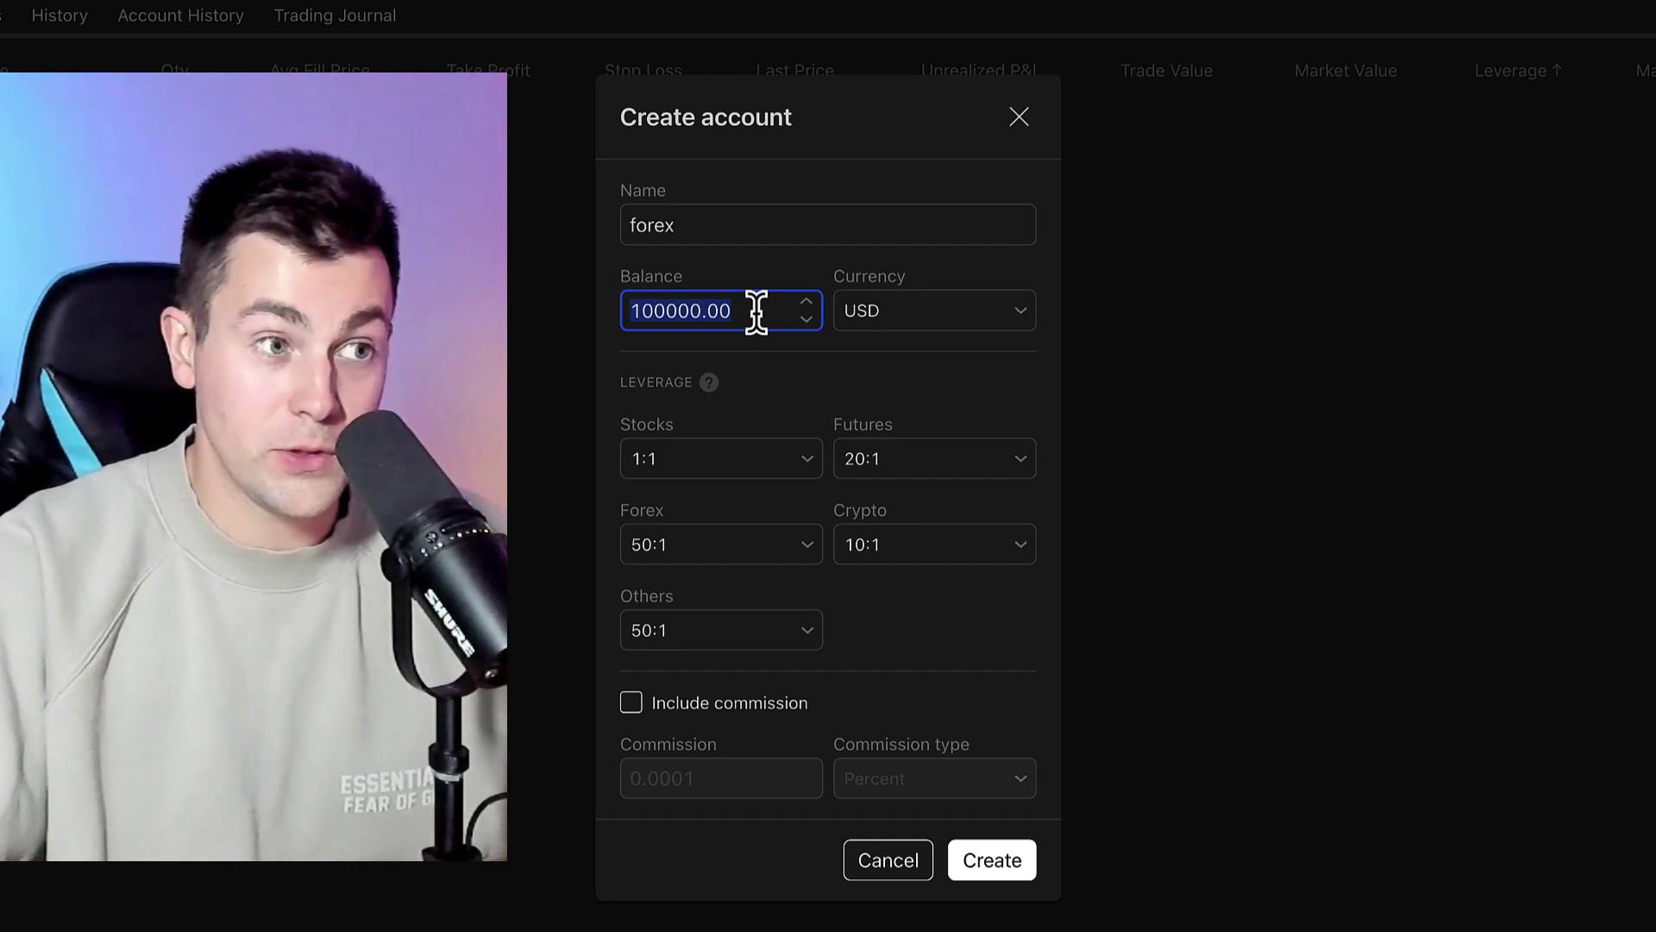
pyautogui.click(780, 366)
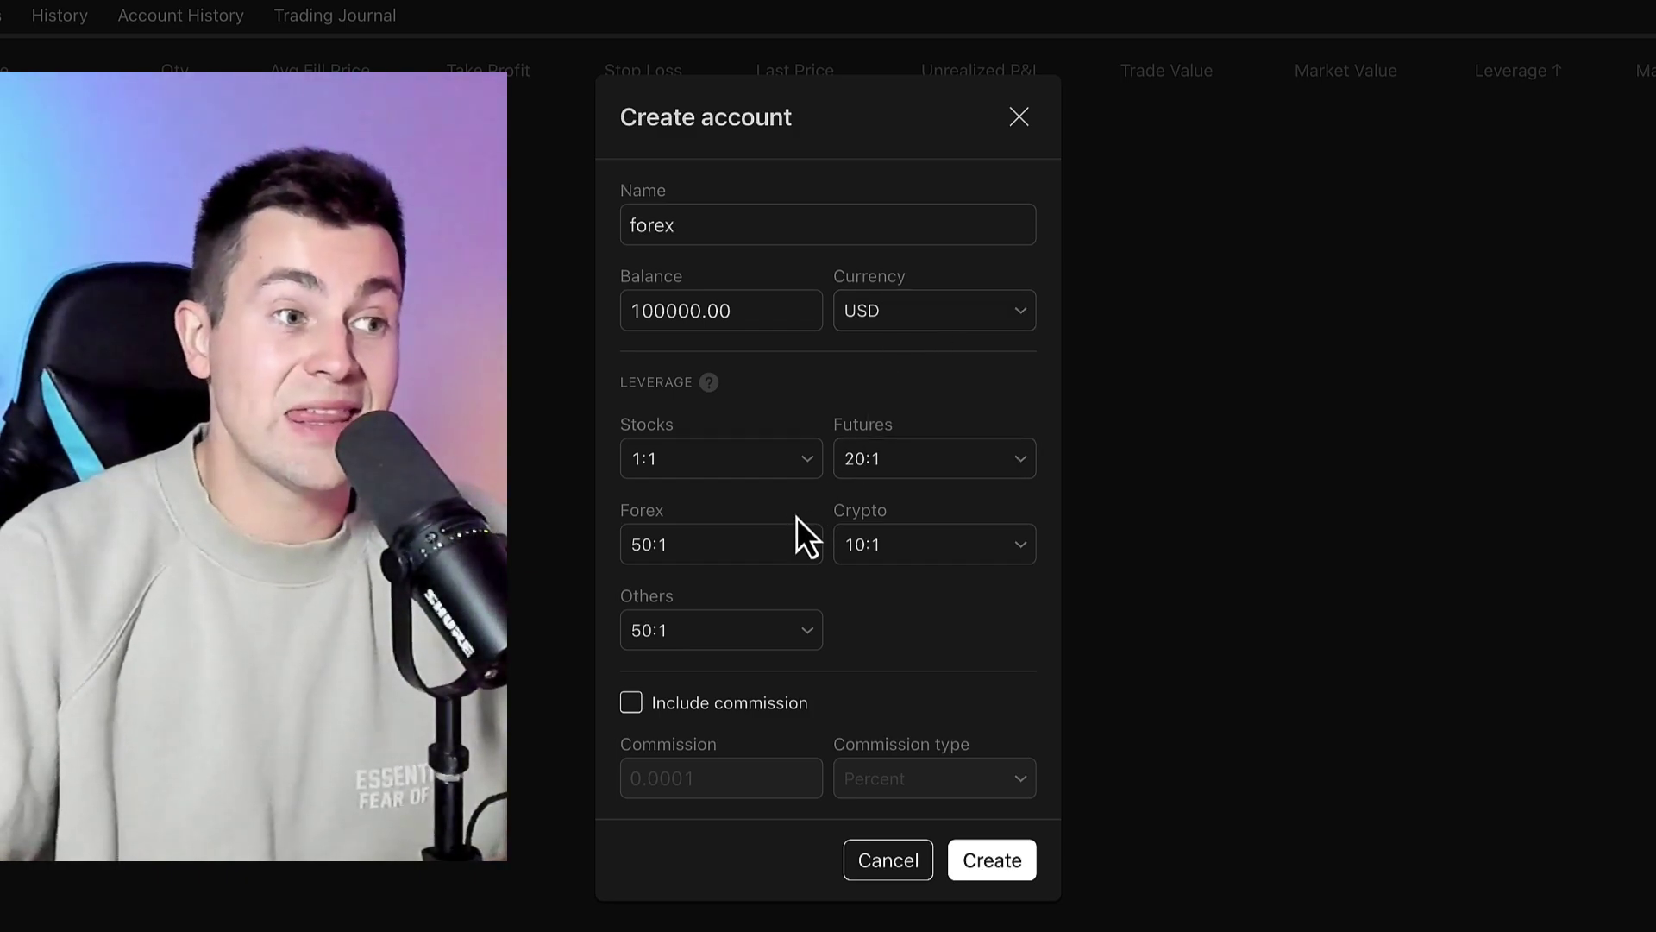
pyautogui.click(739, 554)
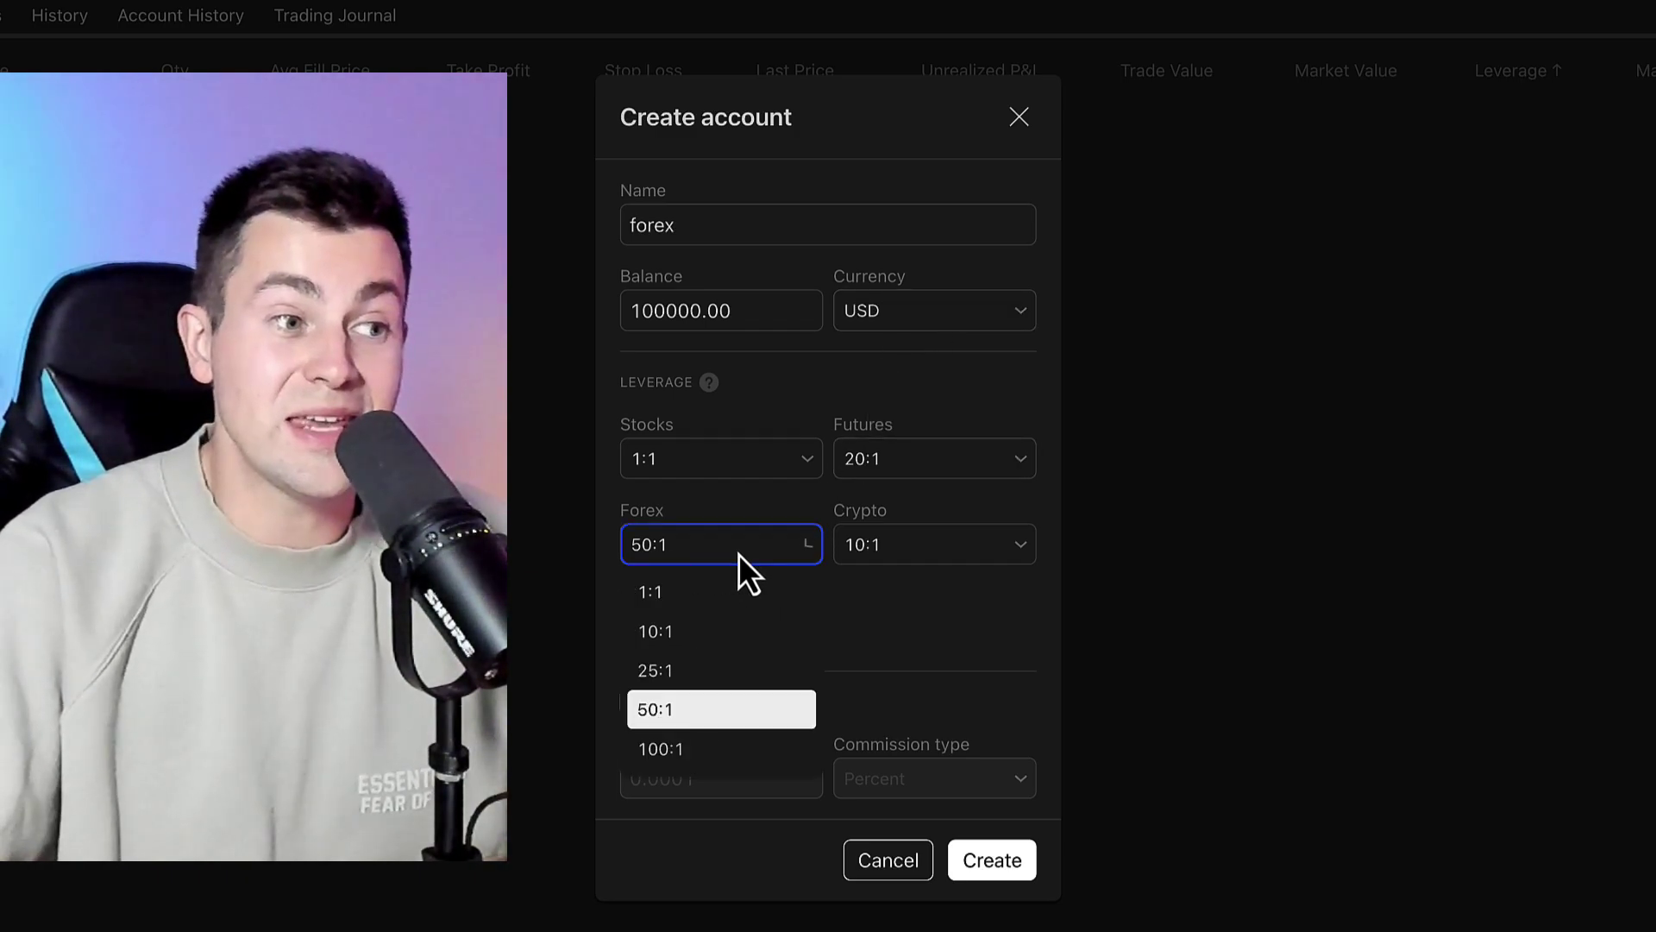
pyautogui.click(686, 751)
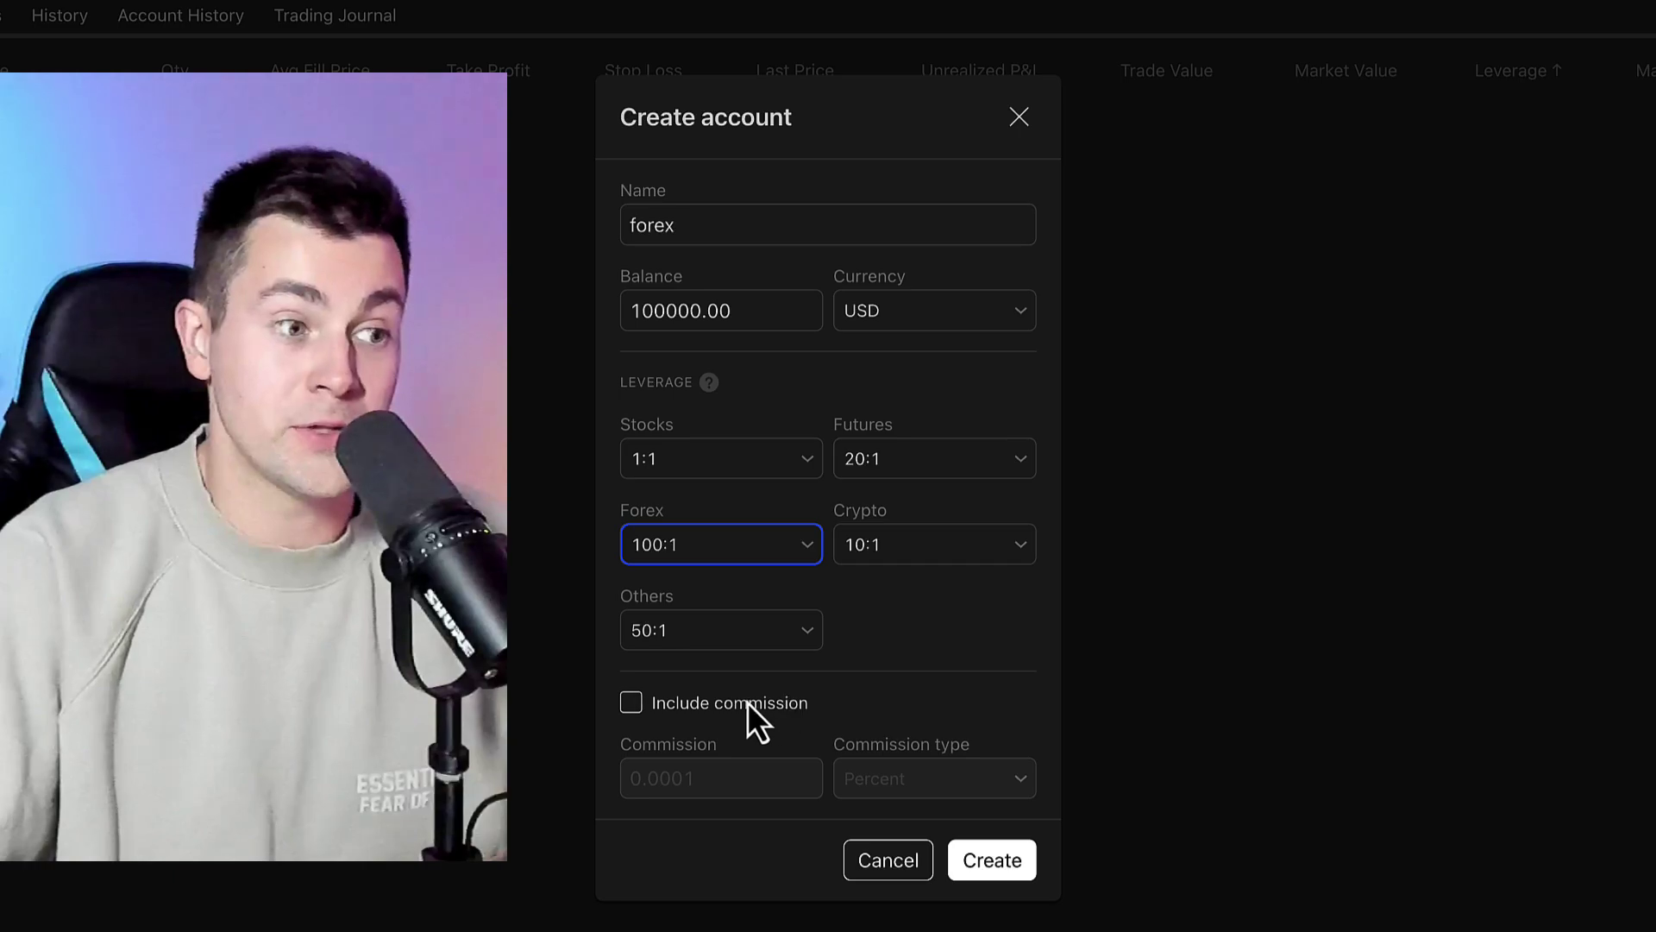
pyautogui.click(681, 704)
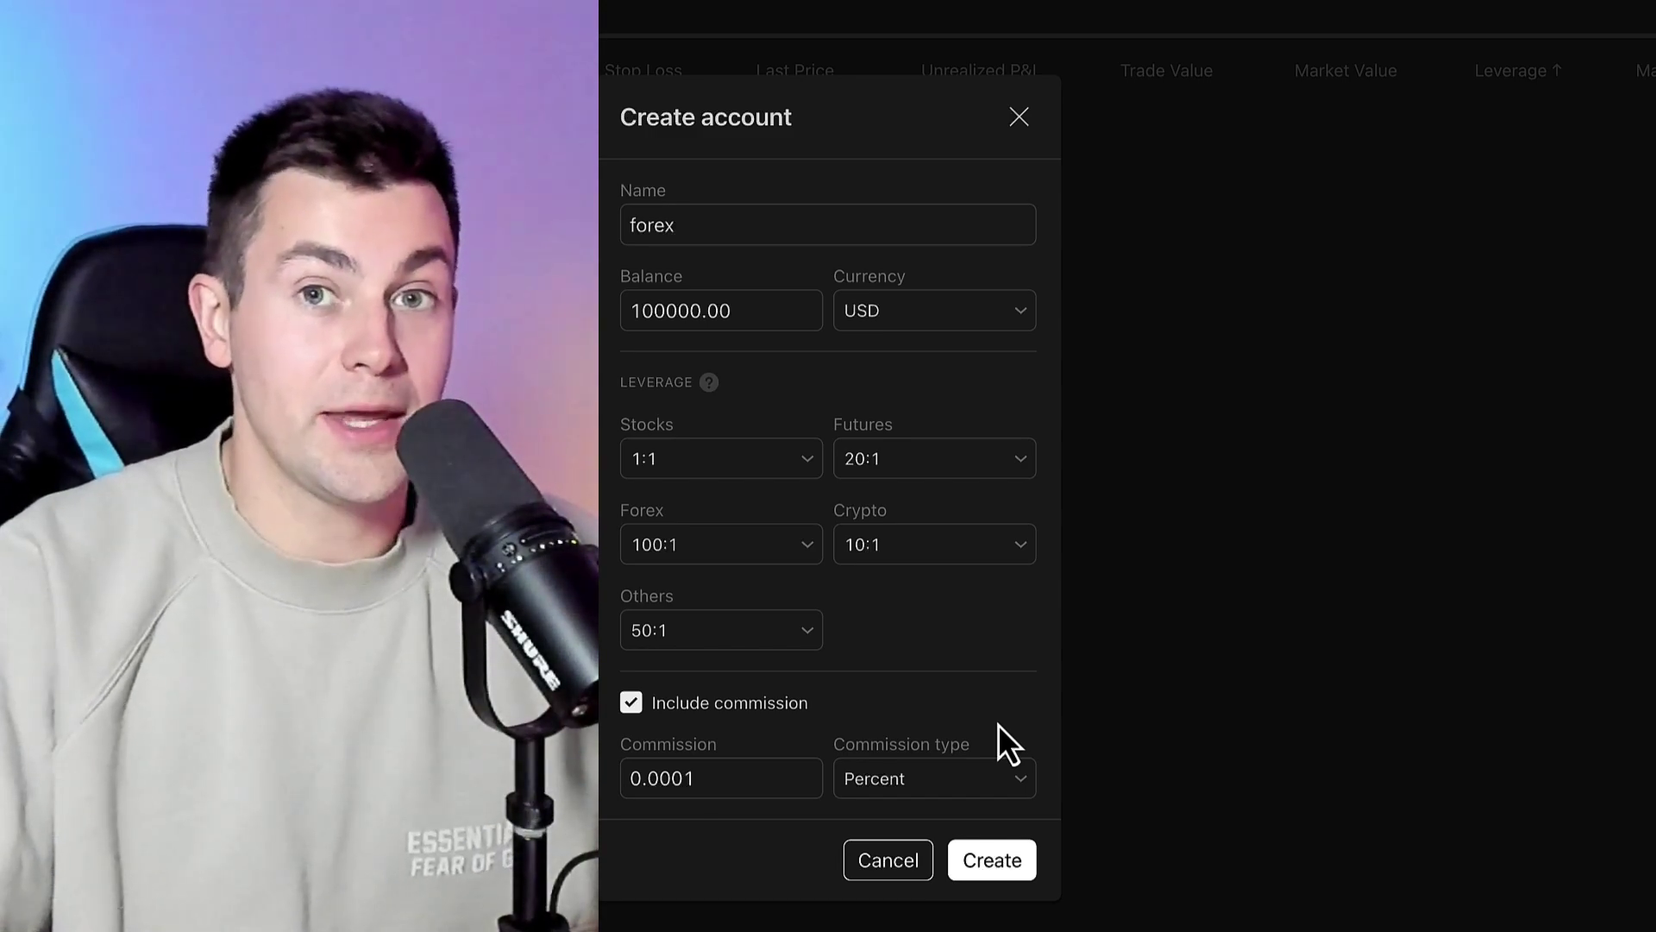
pyautogui.click(1013, 861)
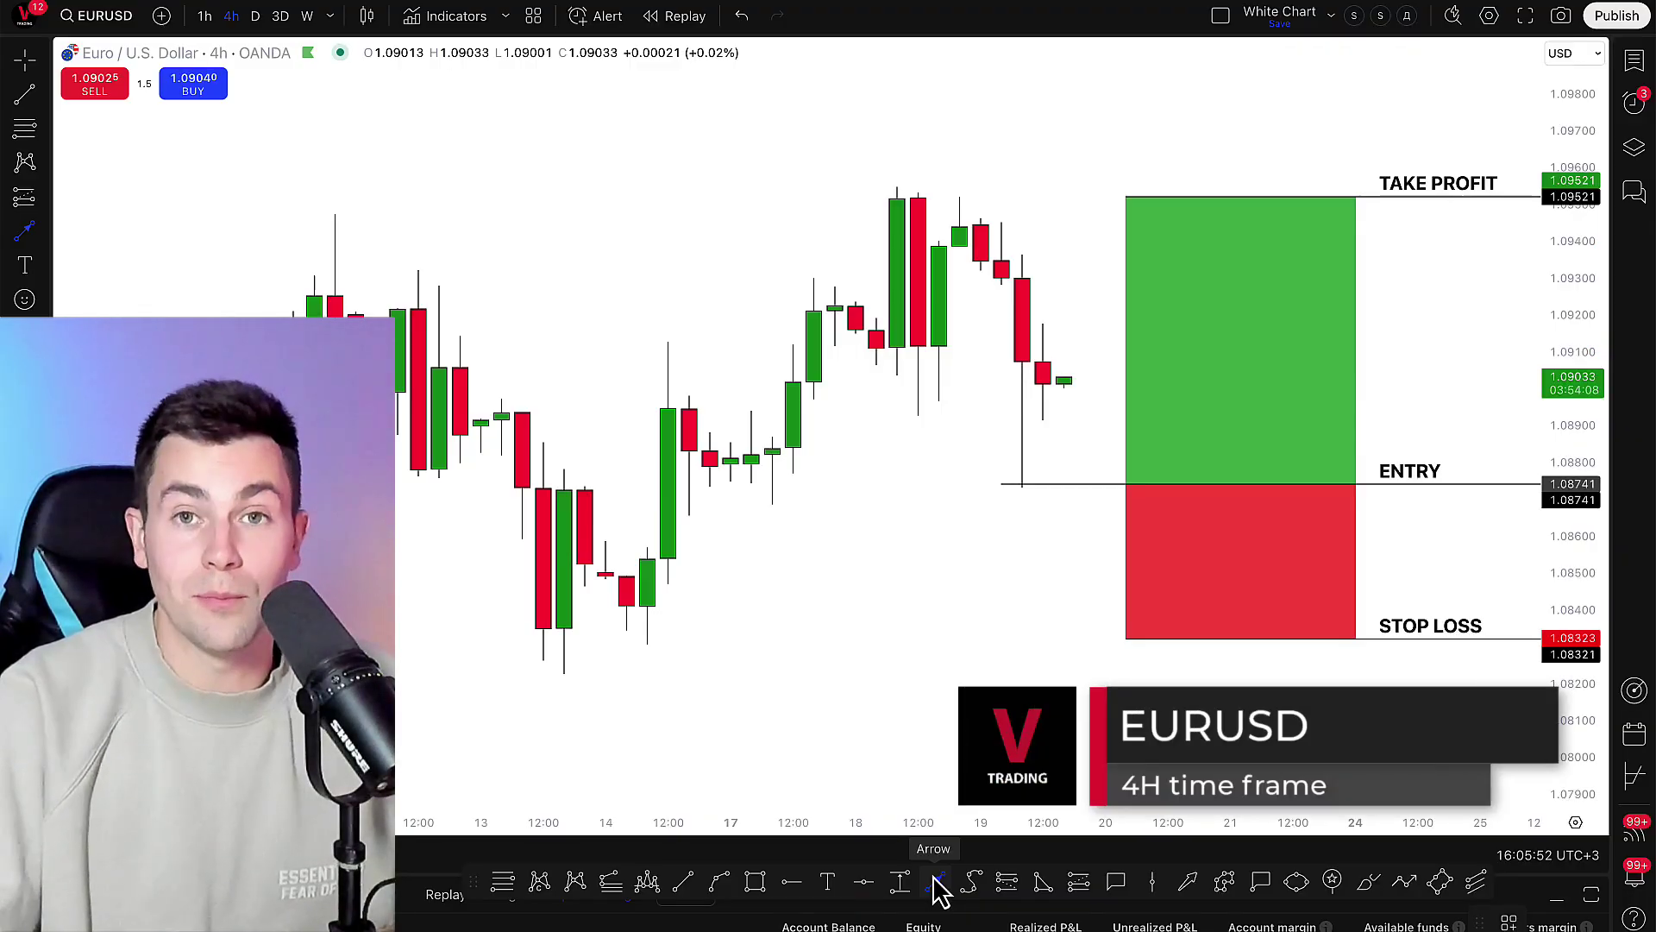
# - Begin an arrow drawing at the entry line on the EURUSD 4h chart, then cancel it
pyautogui.click(897, 583)
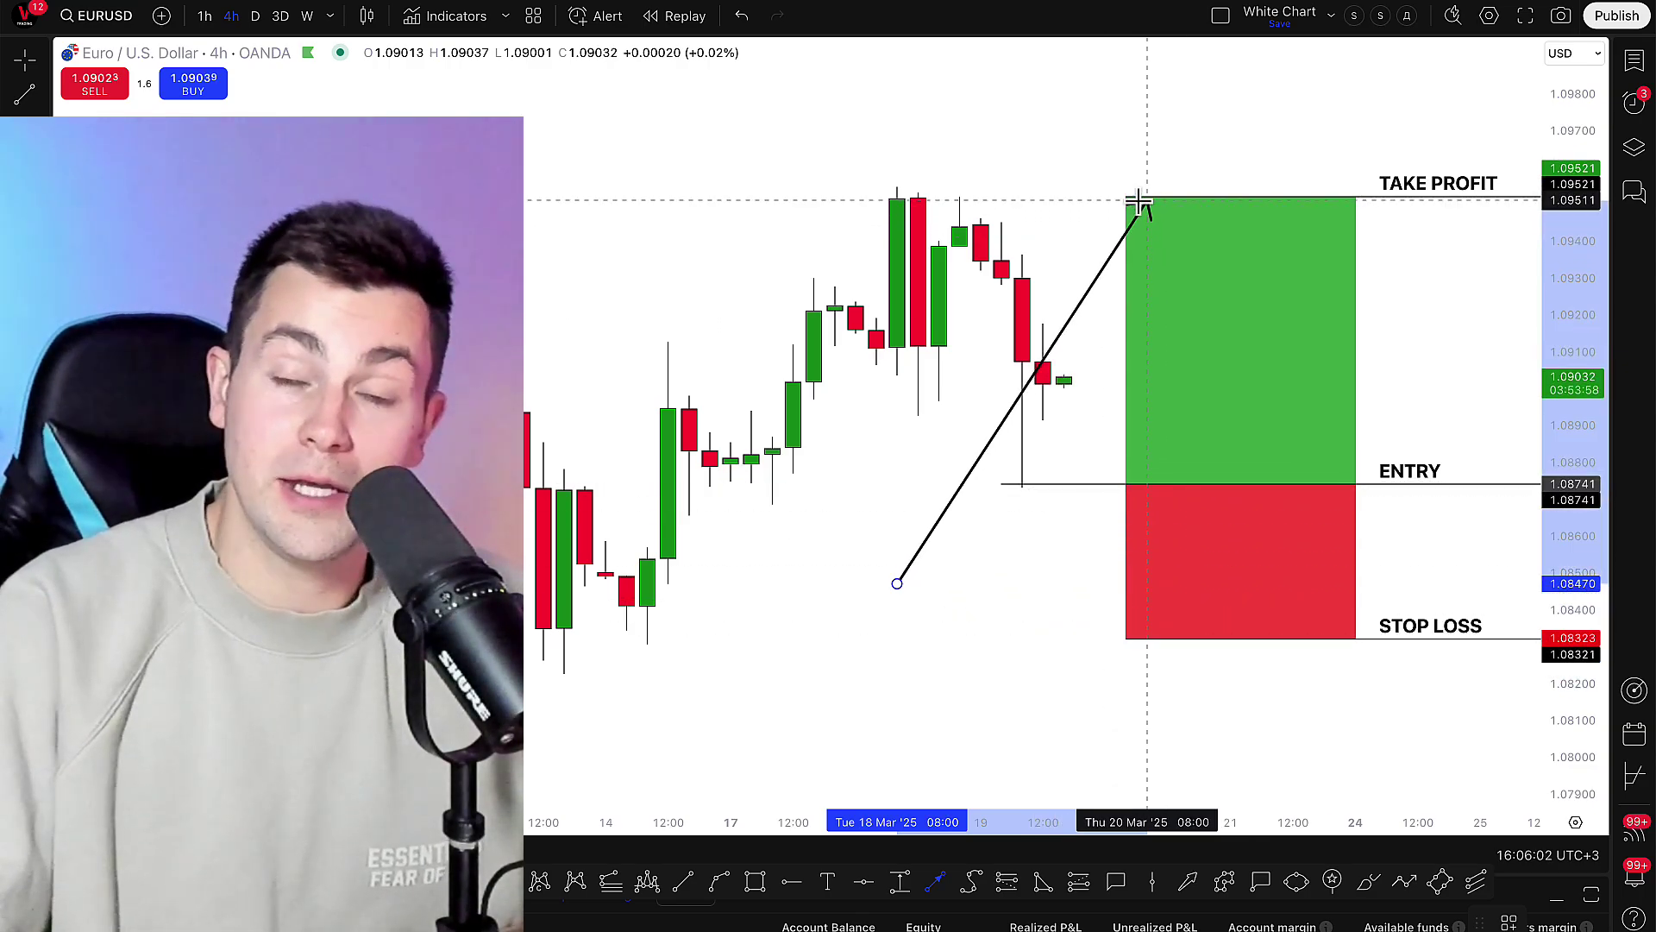
pyautogui.press('Escape')
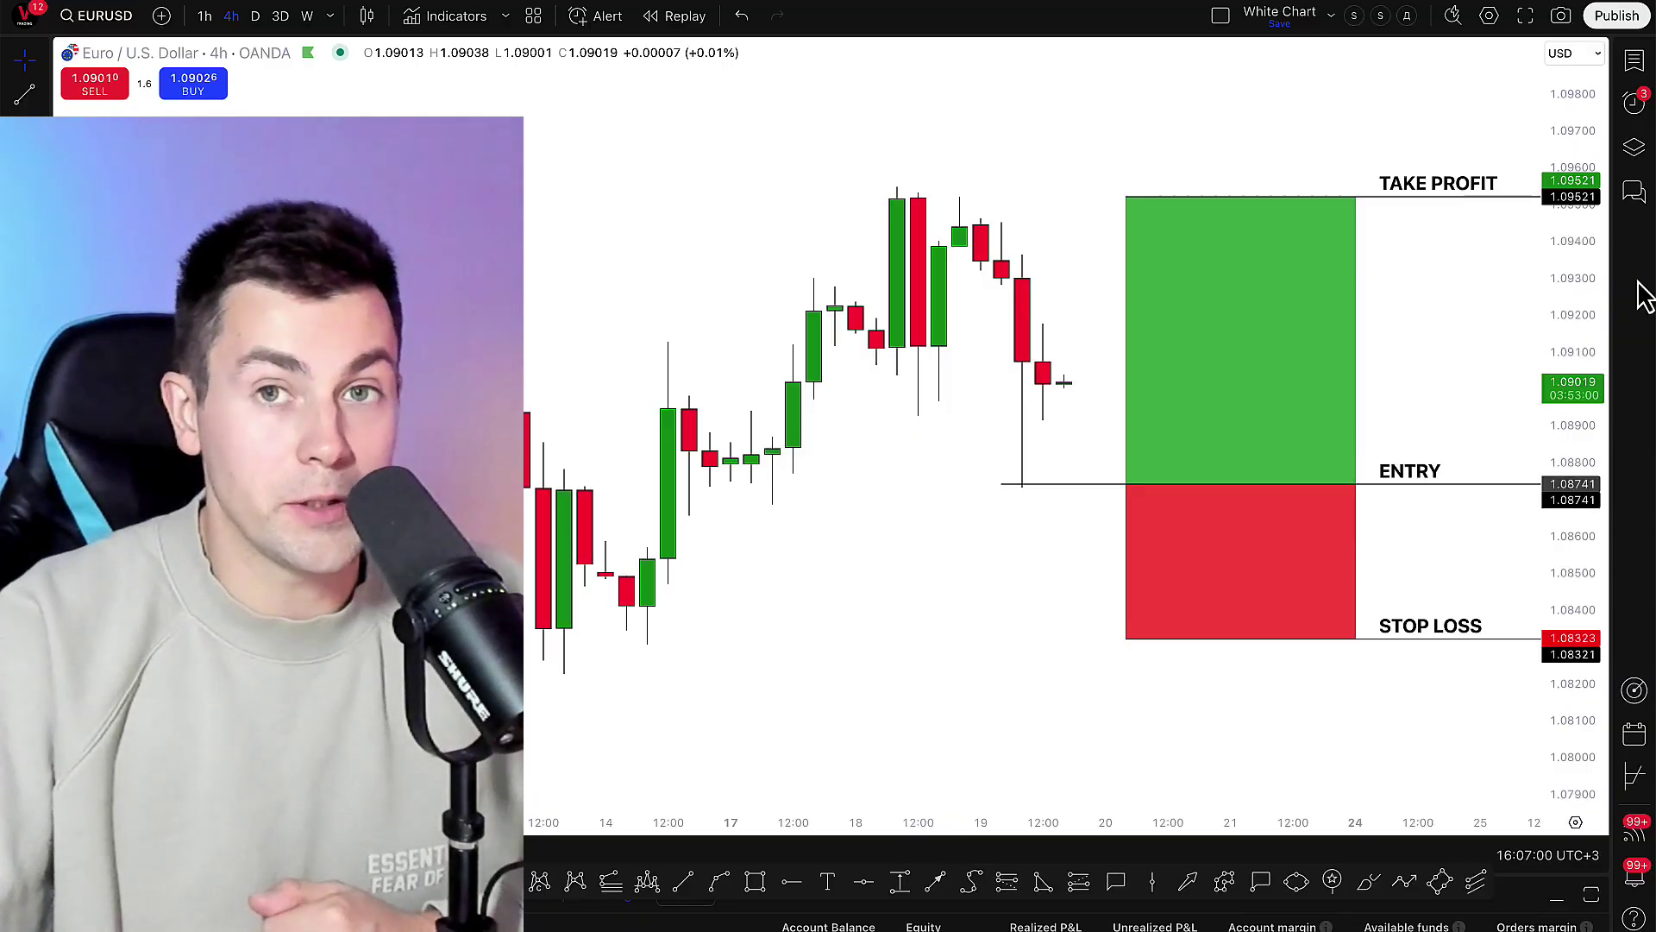
# - Place a EURUSD buy limit order from the chart menu, priced at 1.08741
pyautogui.rightClick(1400, 283)
pyautogui.moveTo(1424, 460)
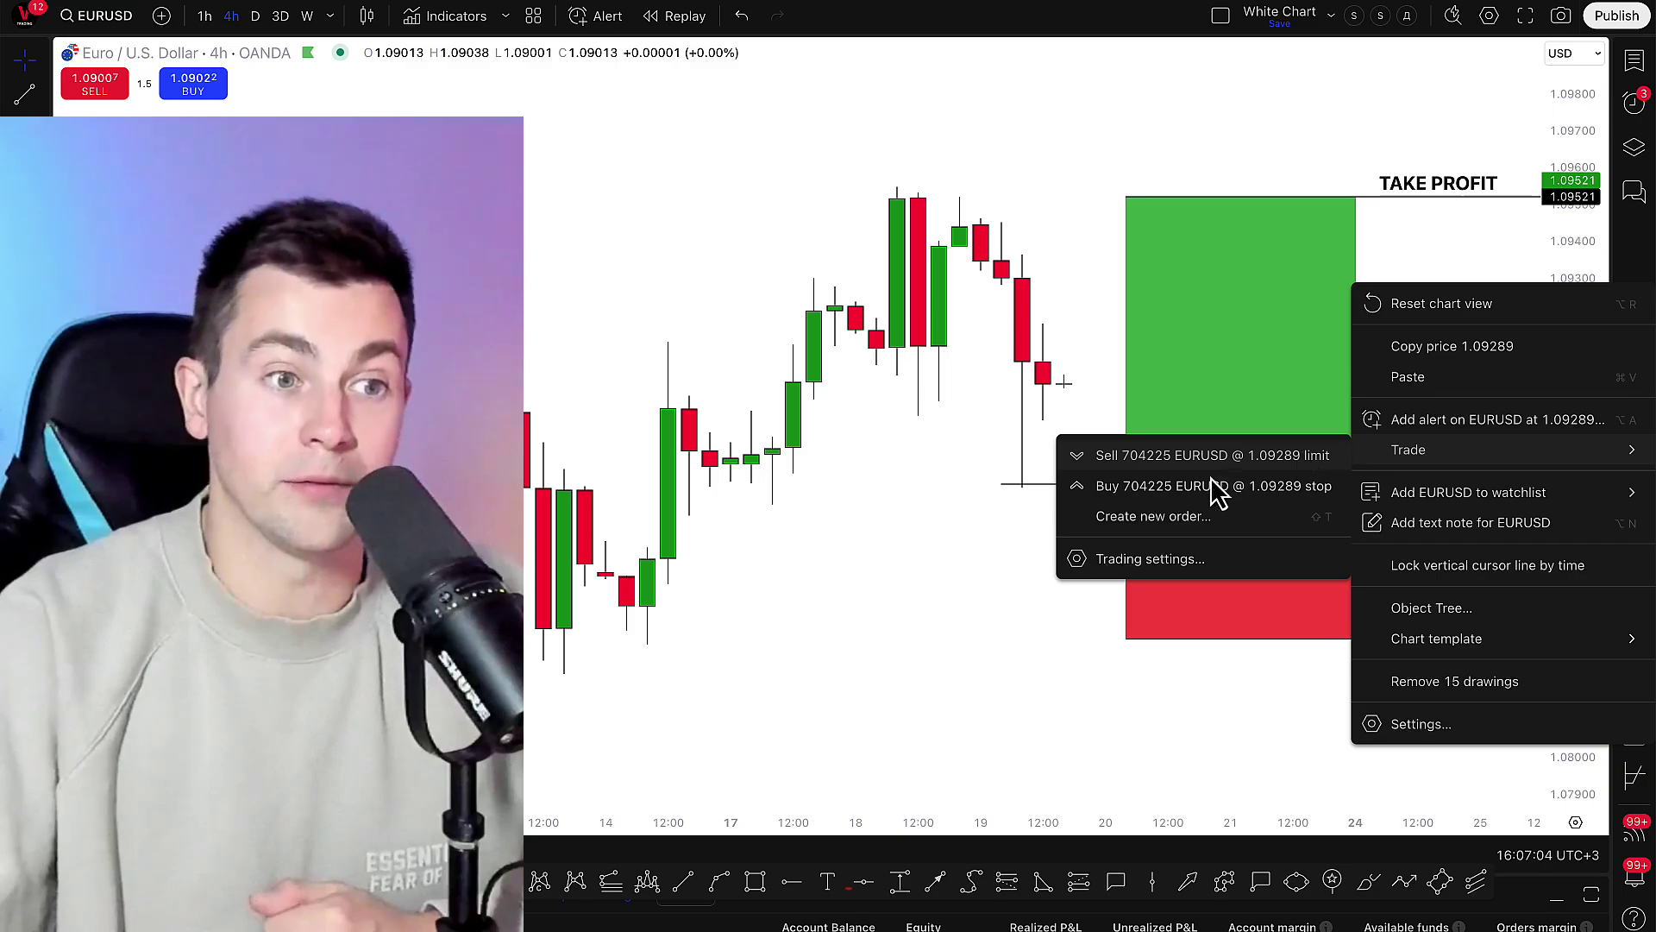
pyautogui.click(1154, 516)
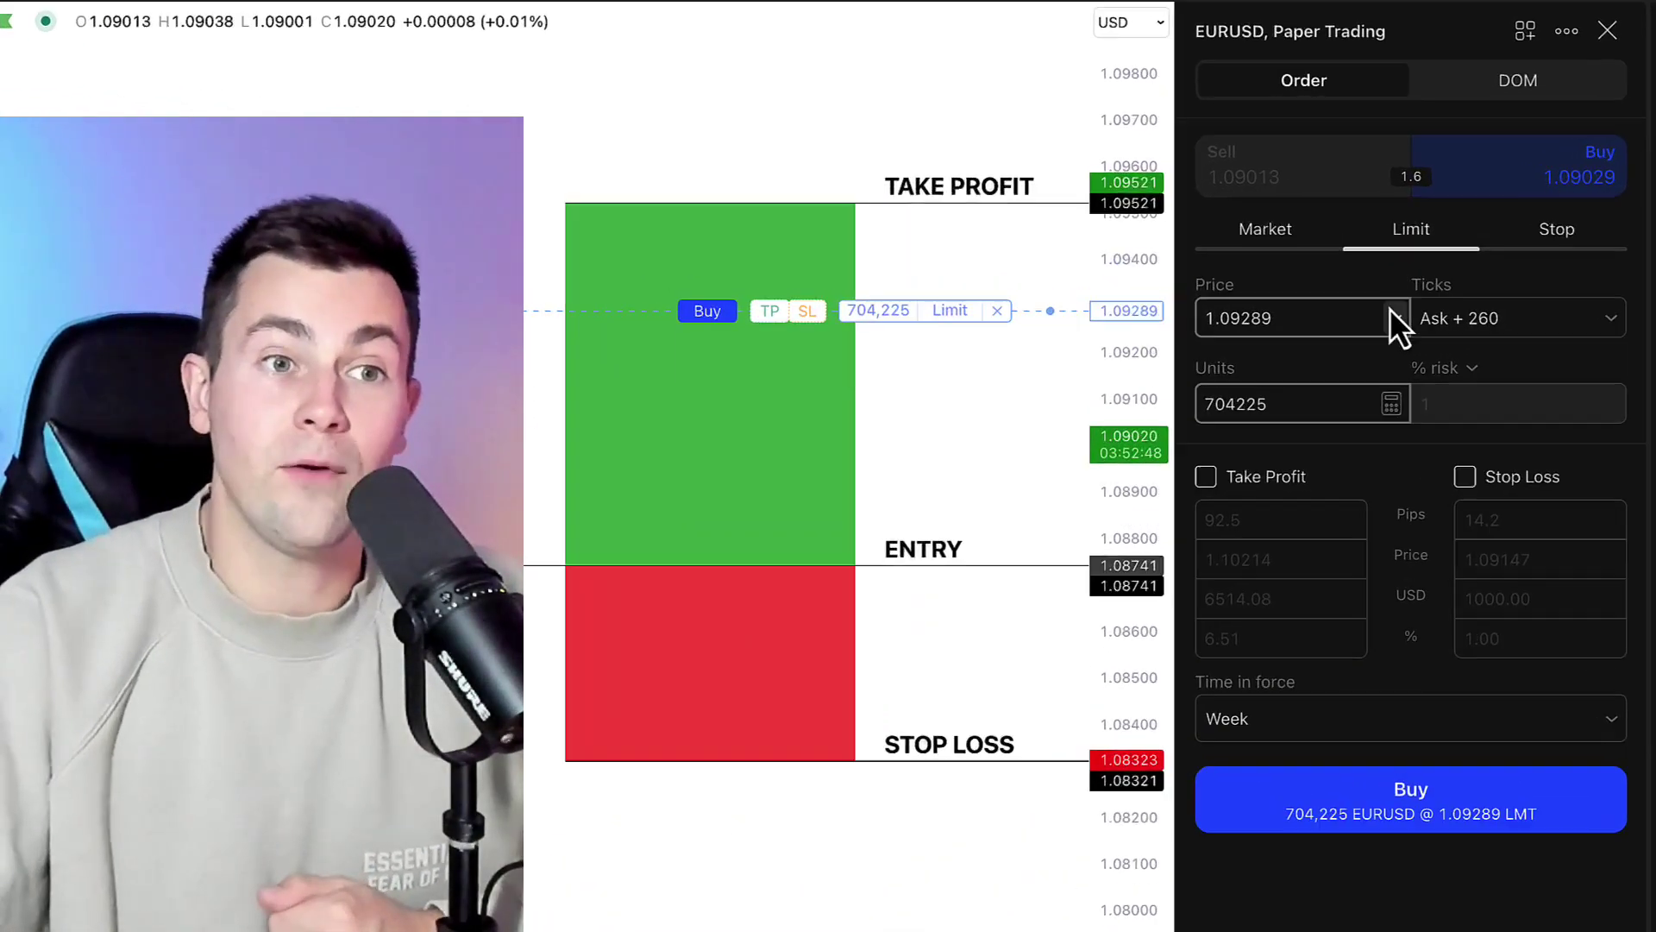
pyautogui.click(1281, 329)
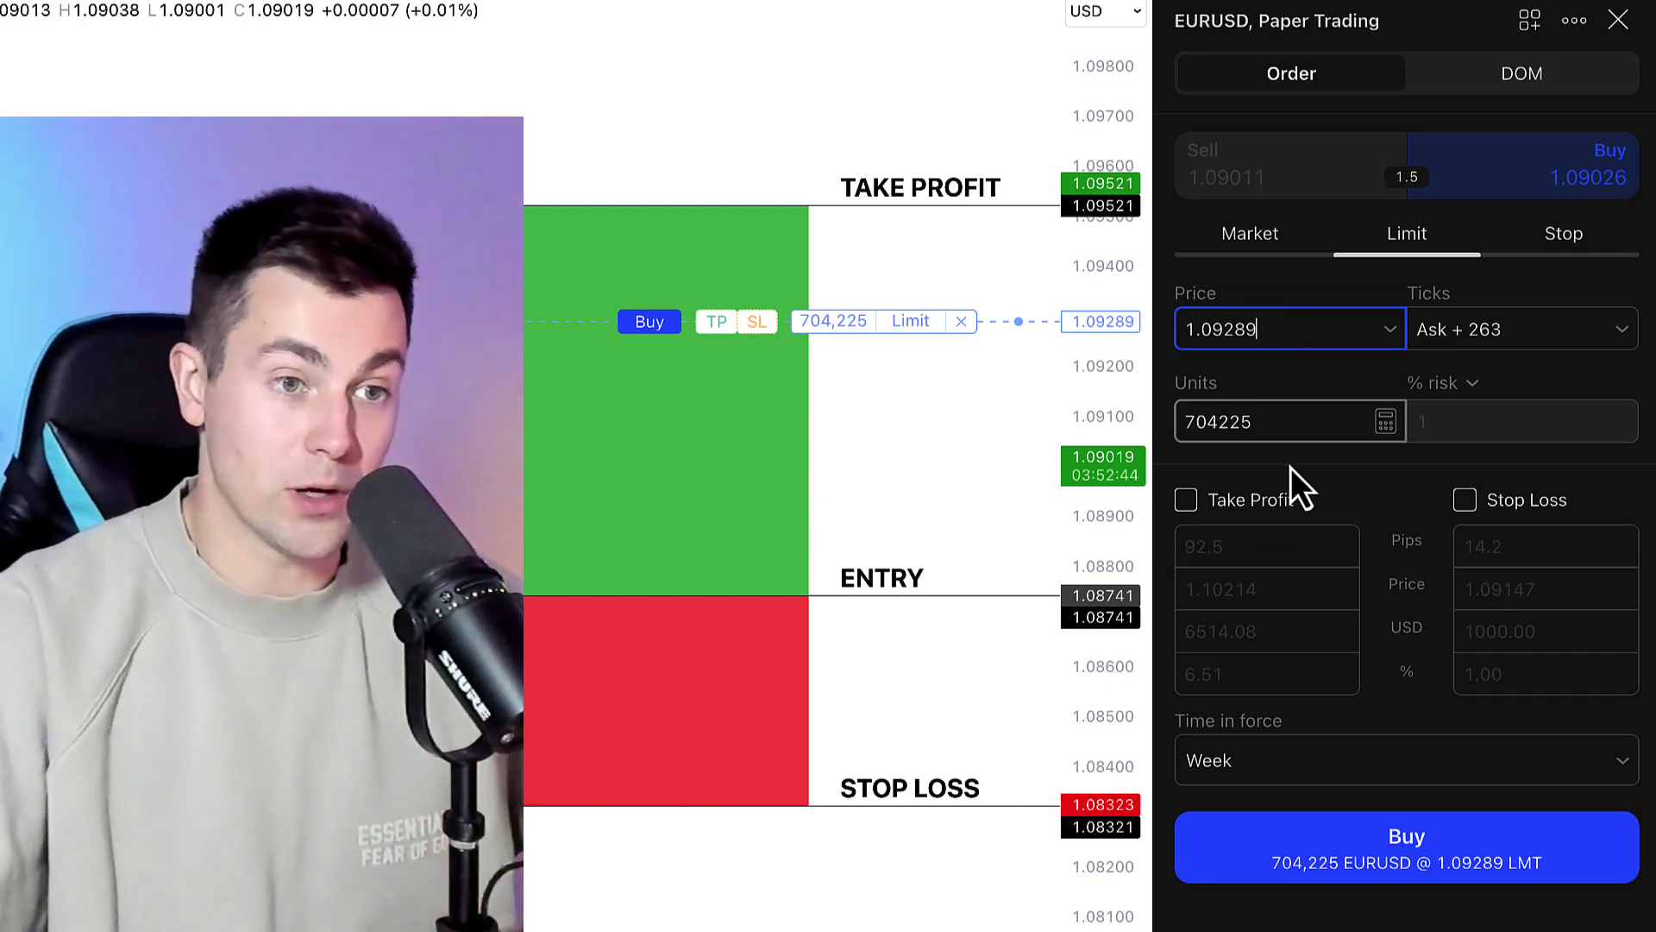
pyautogui.press('BackSpace')
pyautogui.press('BackSpace')
pyautogui.press('BackSpace')
pyautogui.press('BackSpace')
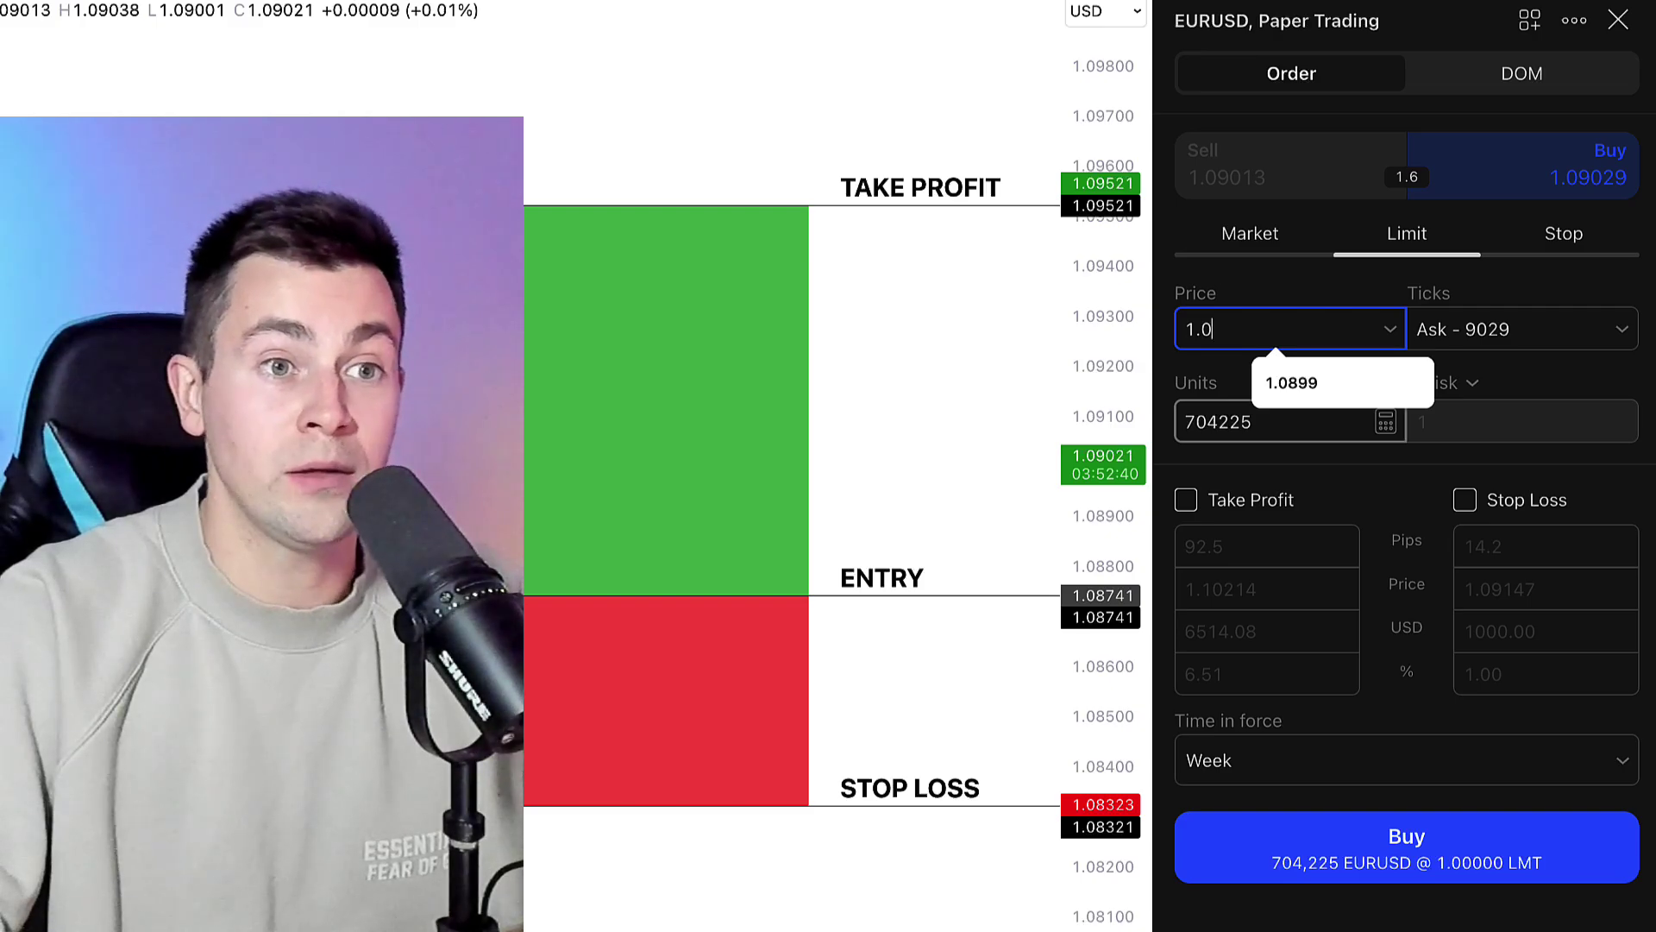
pyautogui.write('8741')
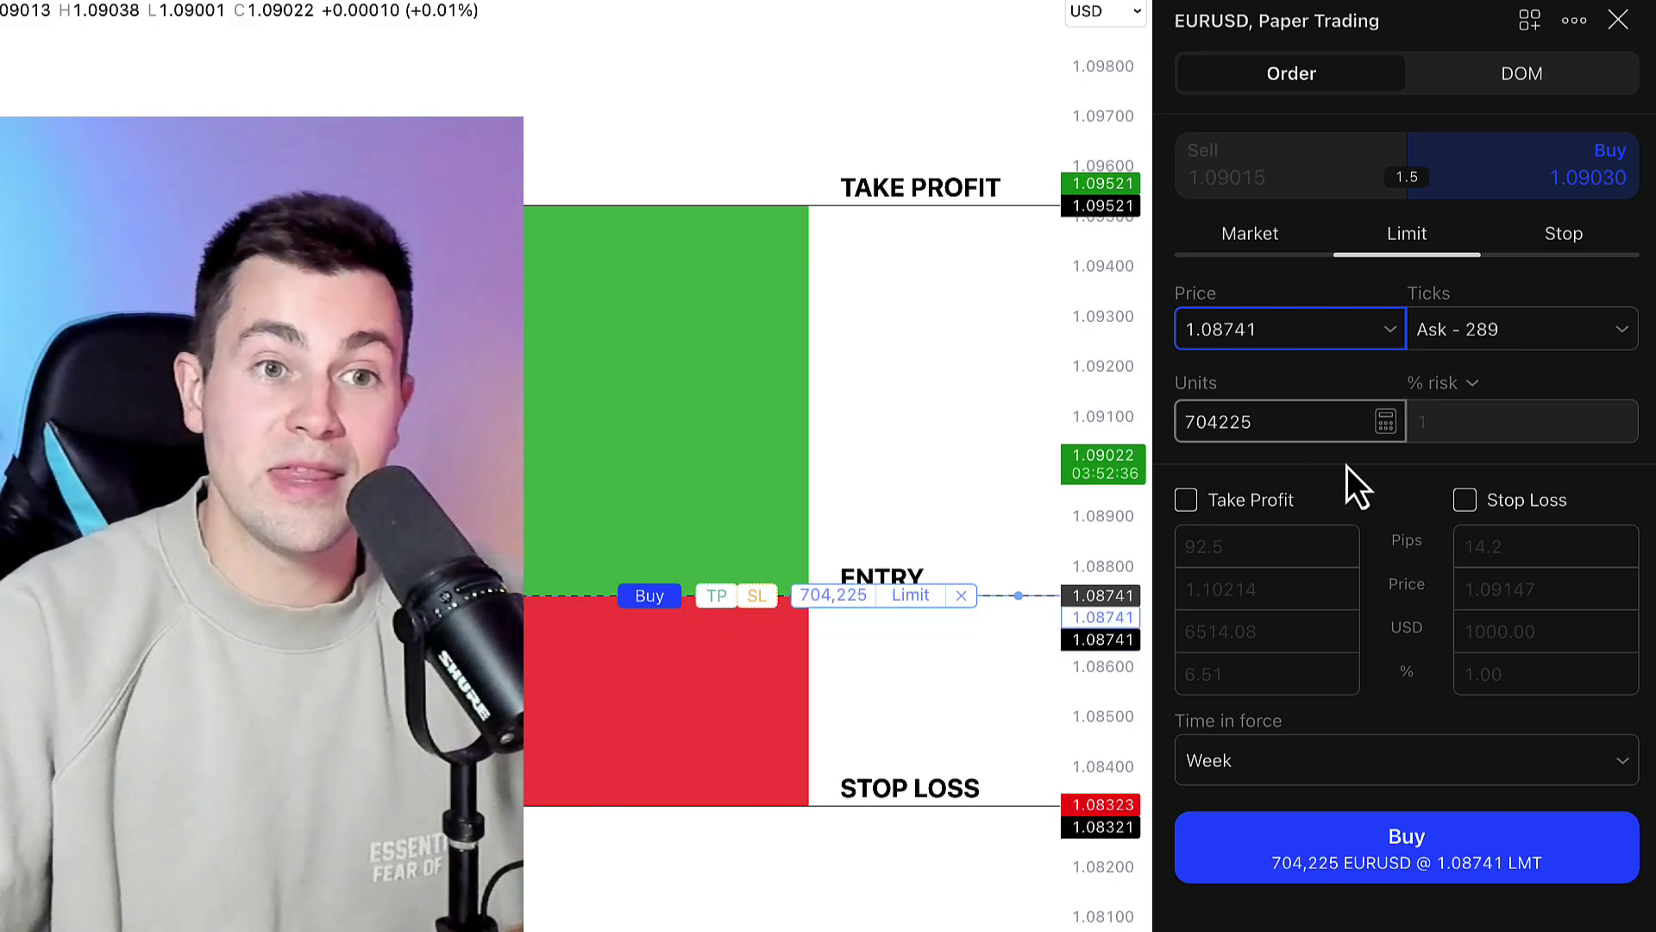
# - Enable the order's stop loss and set its price to 1.08323
pyautogui.click(1467, 501)
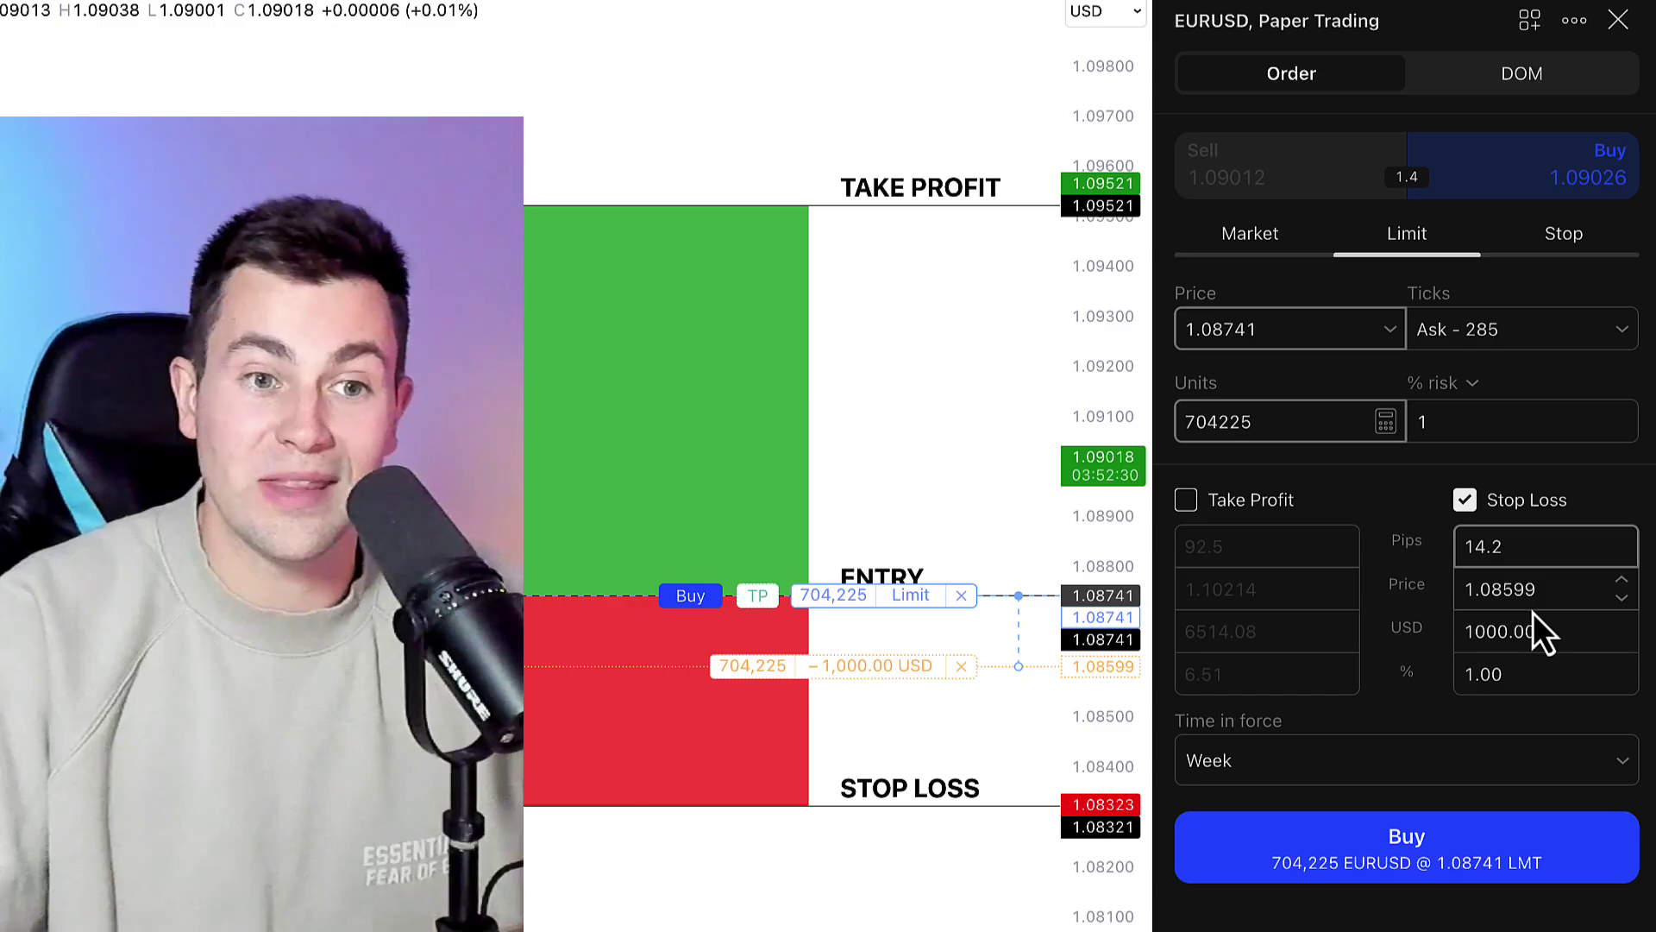
pyautogui.click(1540, 590)
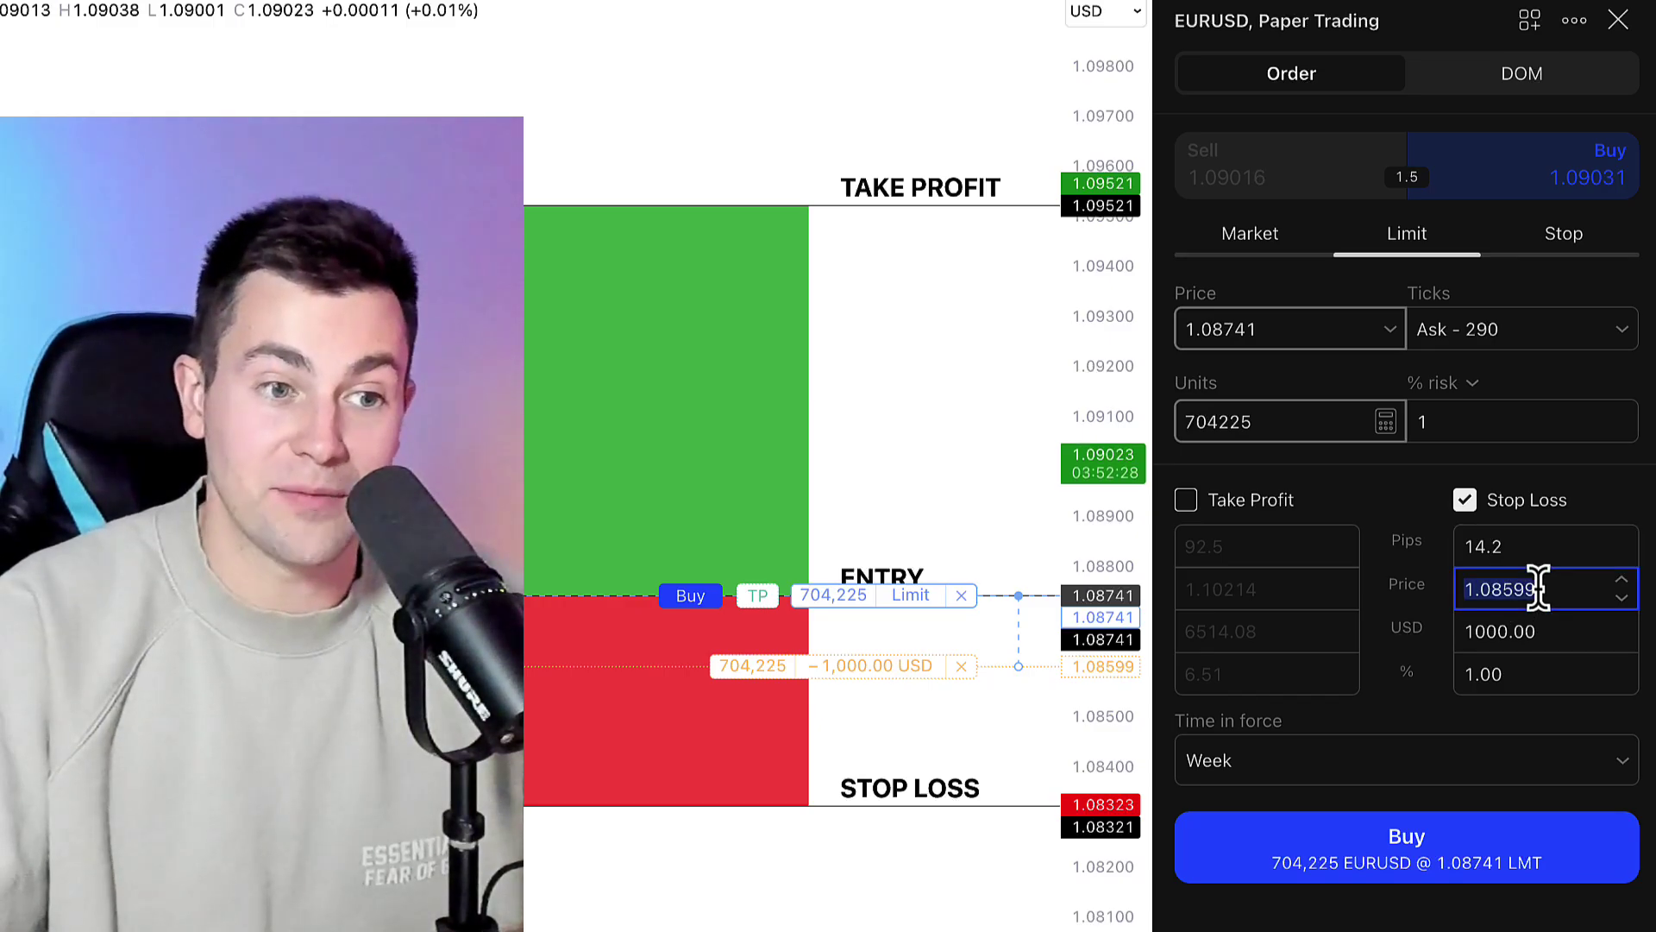
pyautogui.click(1540, 590)
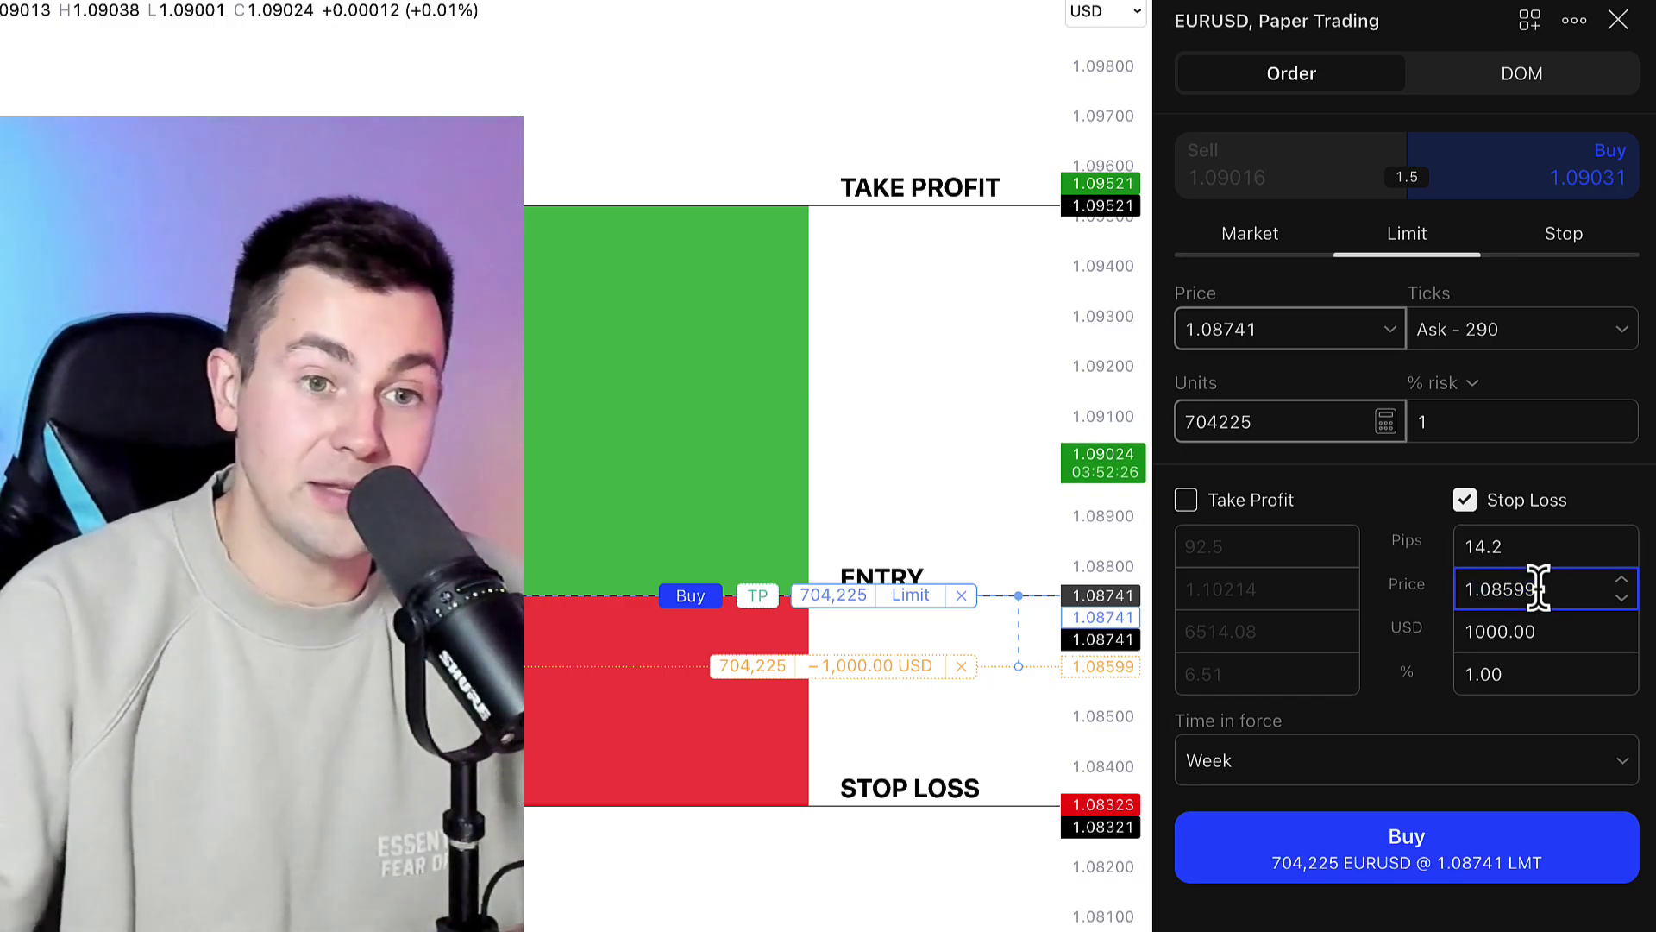
pyautogui.press('BackSpace')
pyautogui.press('BackSpace')
pyautogui.press('BackSpace')
pyautogui.press('BackSpace')
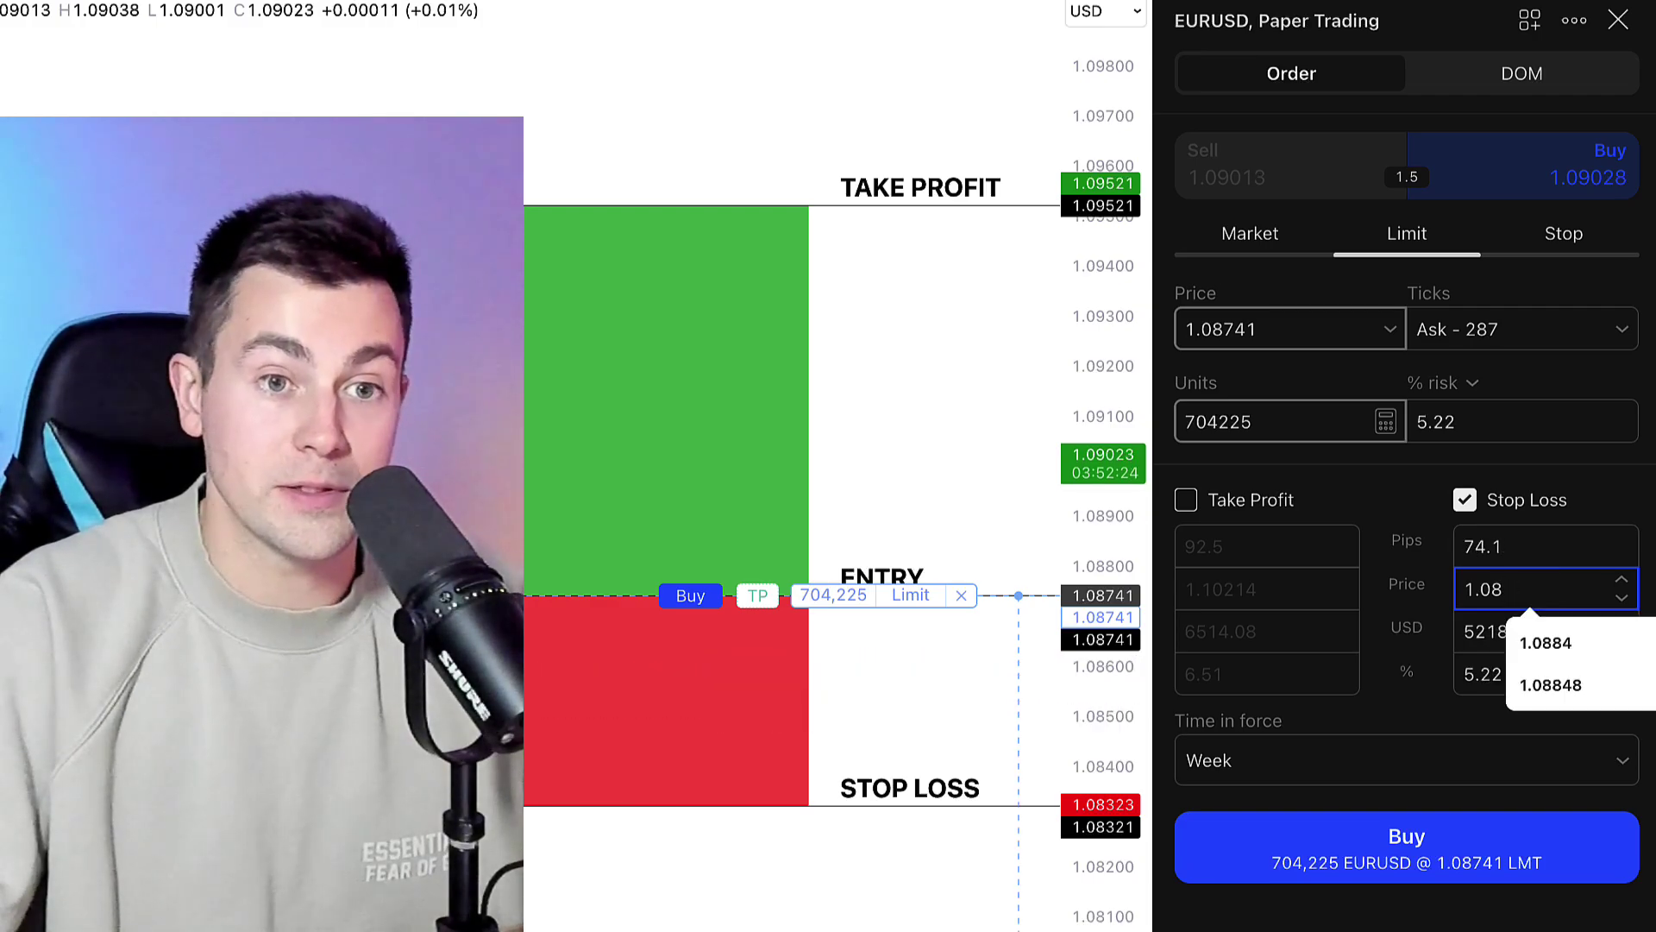
pyautogui.write('323')
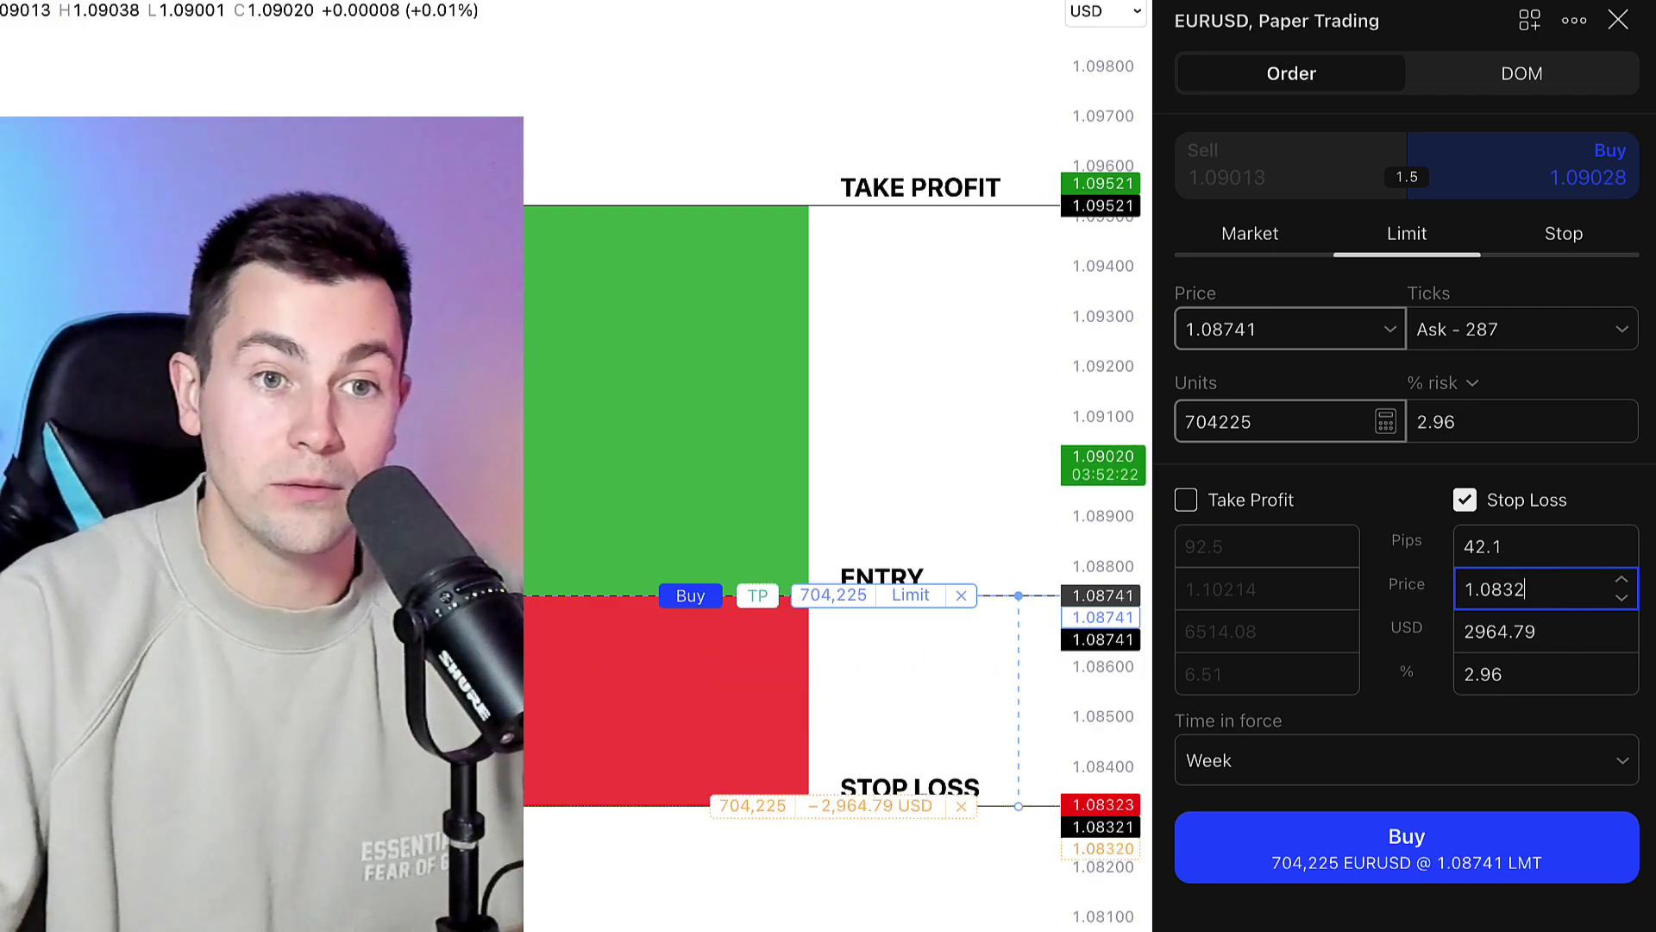
pyautogui.click(1466, 404)
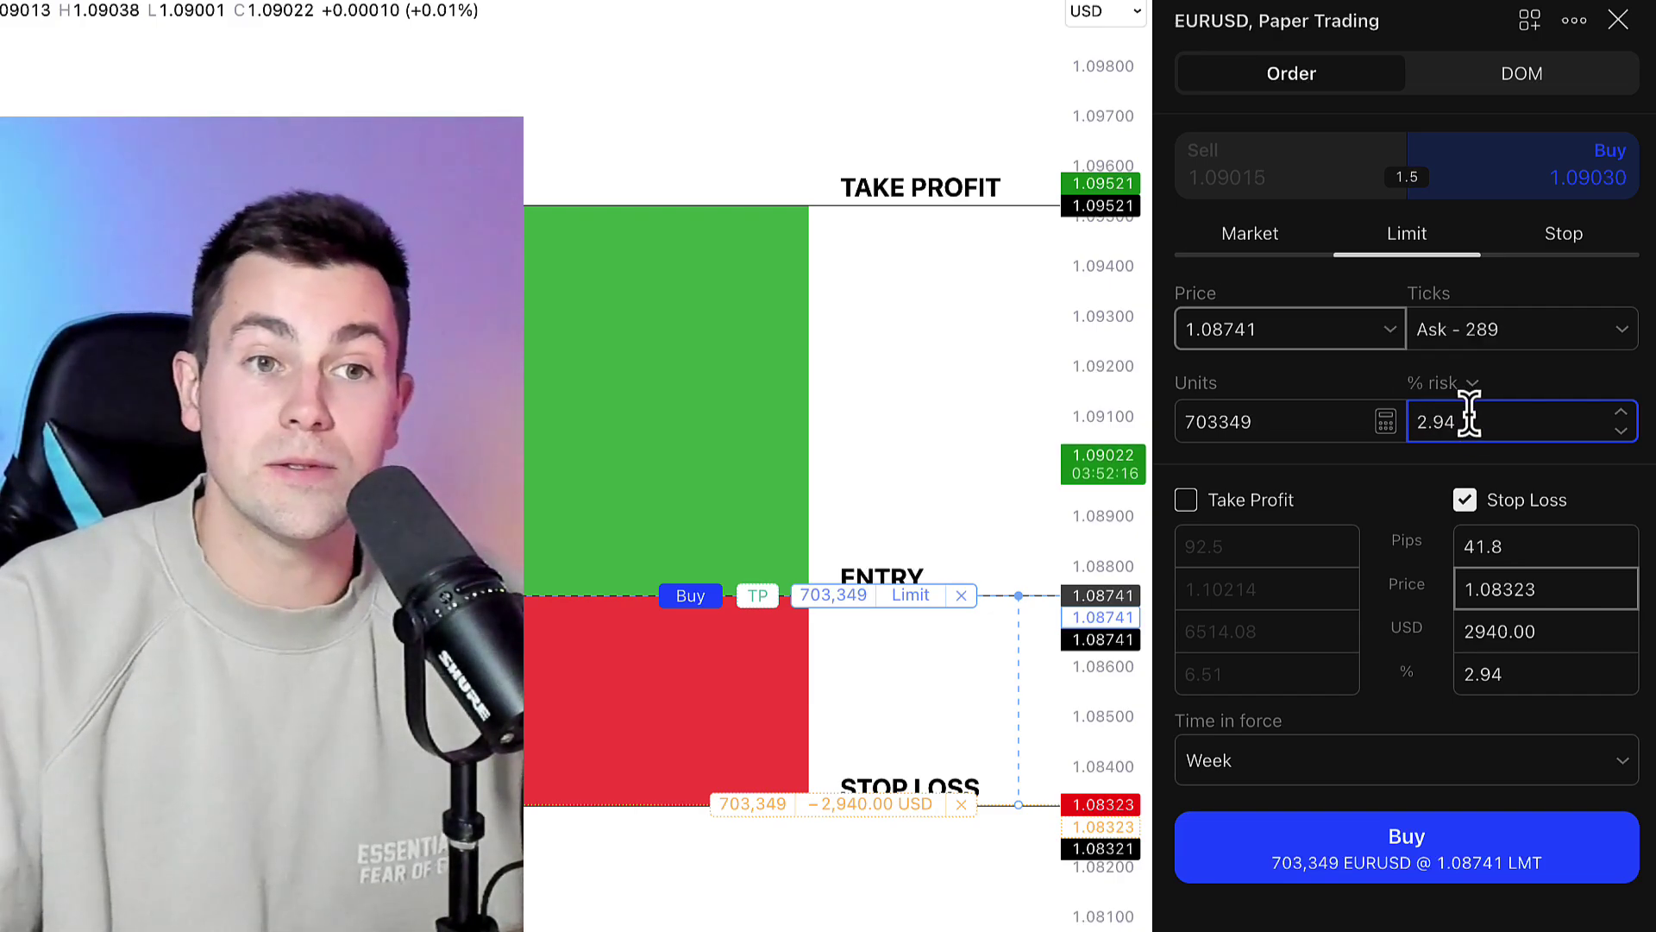
# - Replace the 2.94 % risk value with 1% of the account
pyautogui.moveTo(1458, 420); pyautogui.dragTo(1424, 420)
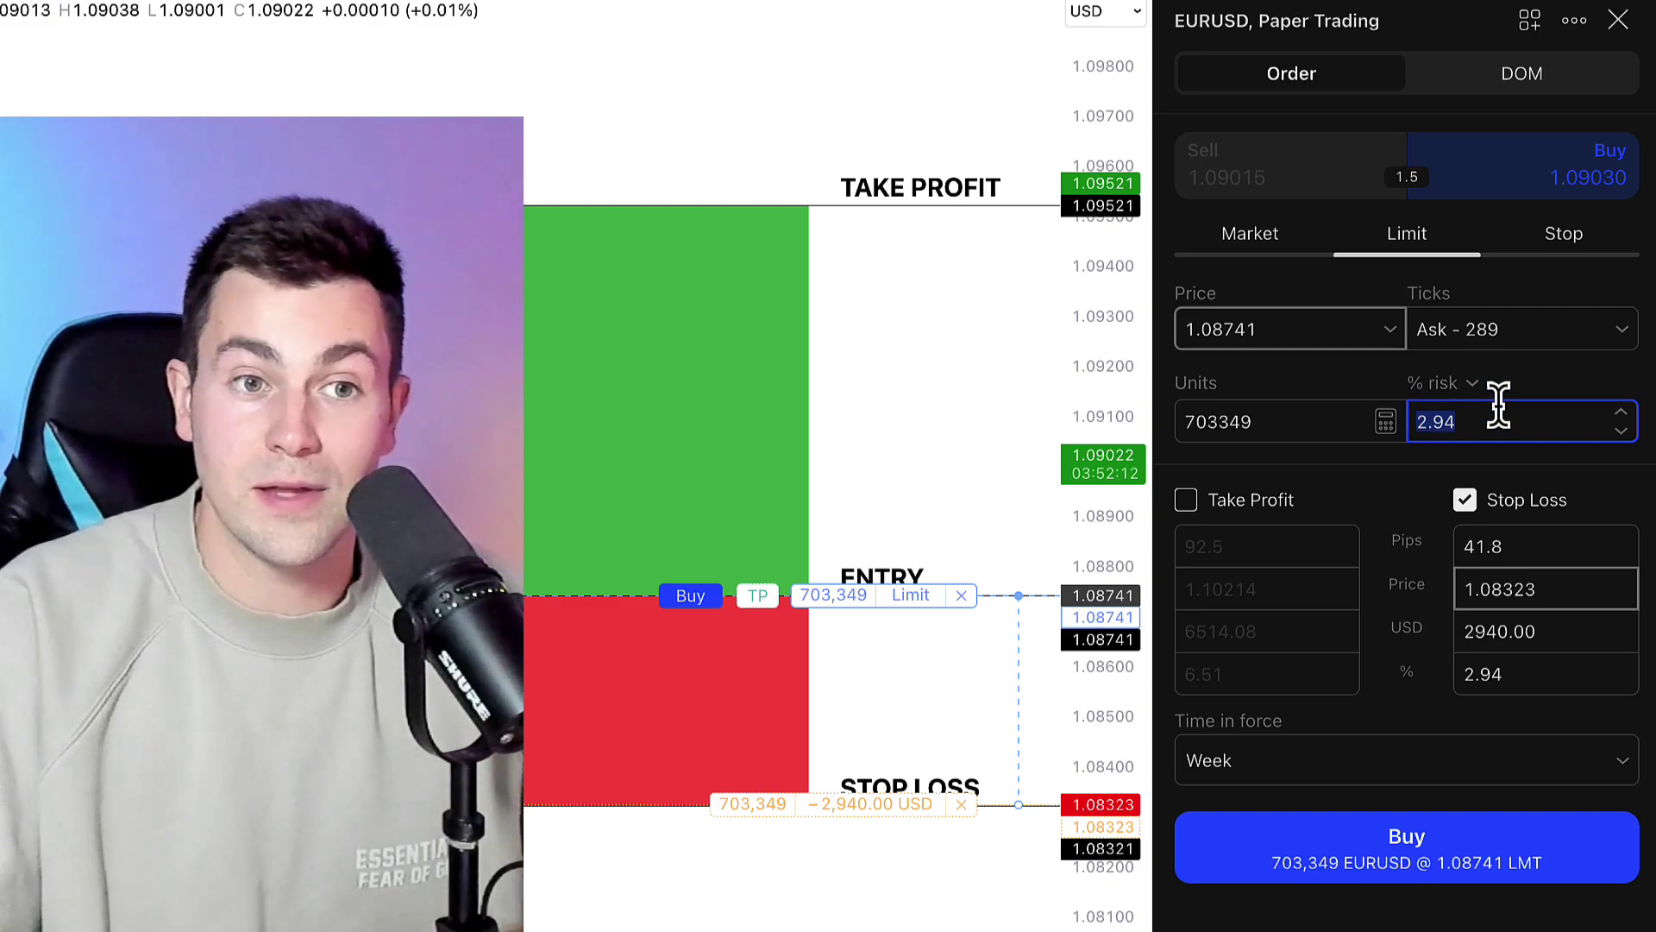
pyautogui.write('1')
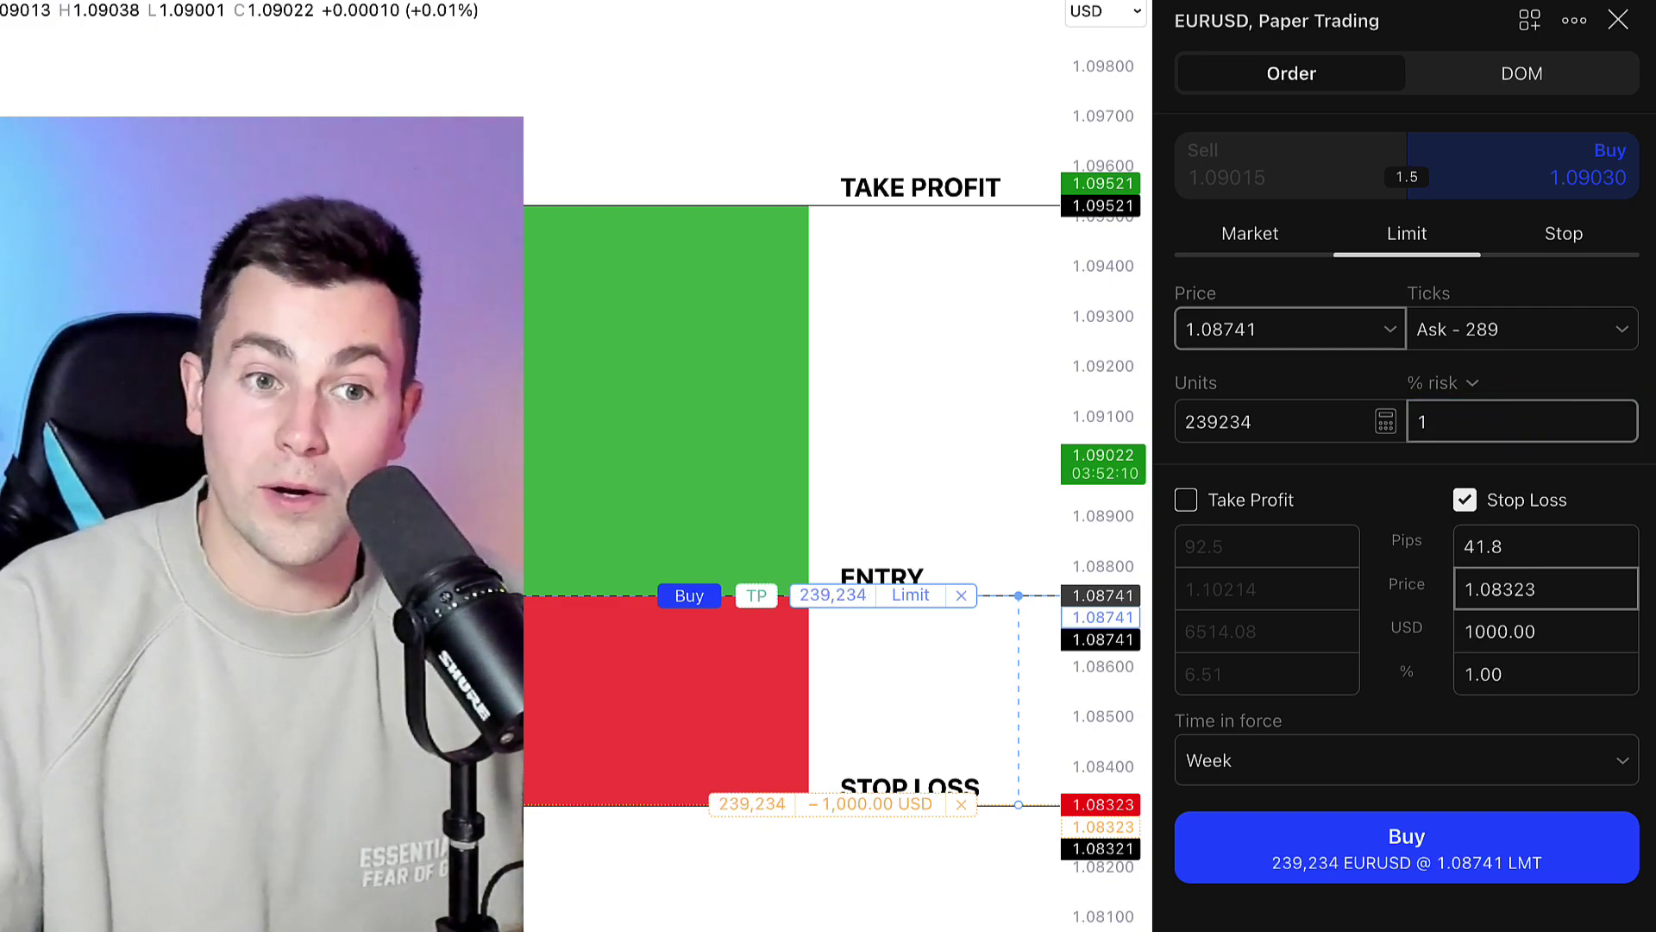